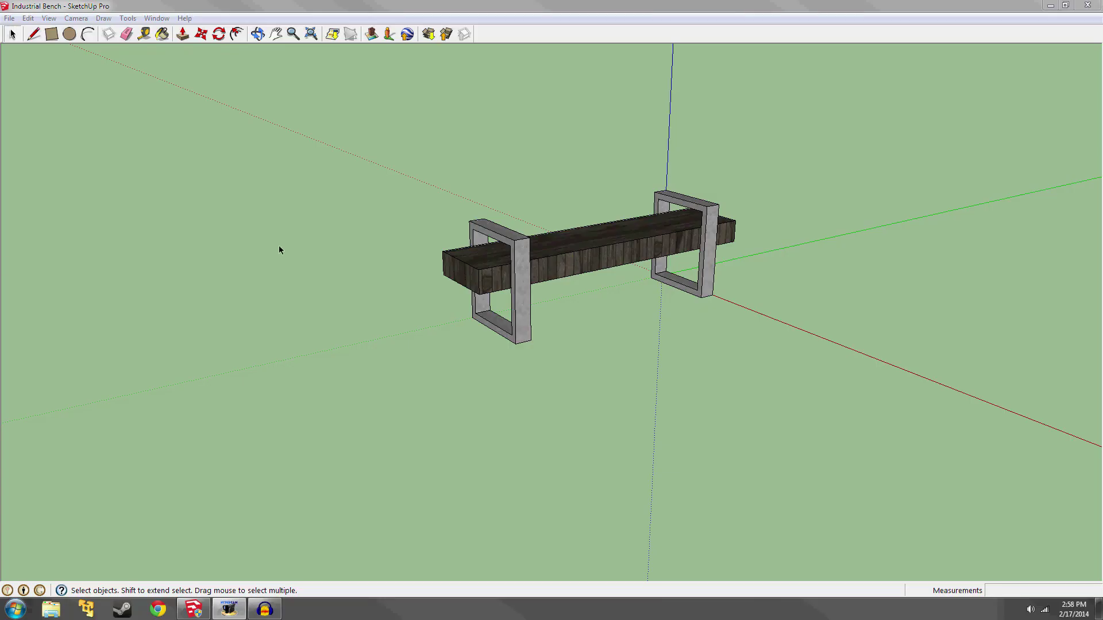
Begin a 3D Model export of the bench in 3DS format, then cancel it
{"action": "middle_click_drag", "start_coordinate": [373, 336], "coordinate": [409, 332]}
{"action": "key", "text": "space"}
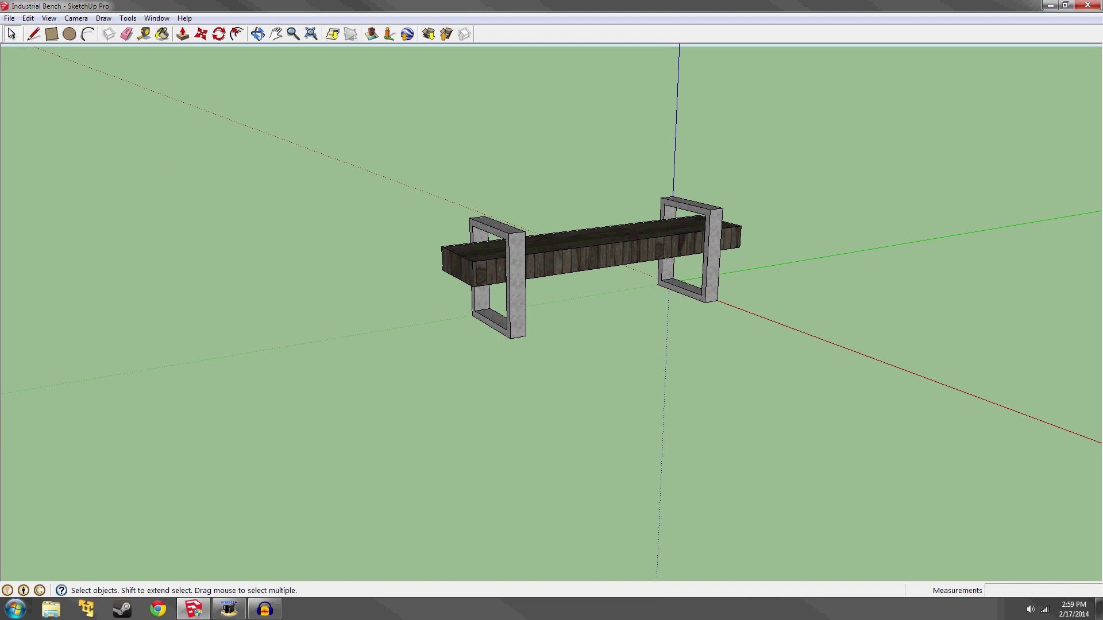
{"action": "left_click", "coordinate": [9, 18]}
{"action": "mouse_move", "coordinate": [51, 211]}
{"action": "left_click", "coordinate": [193, 209]}
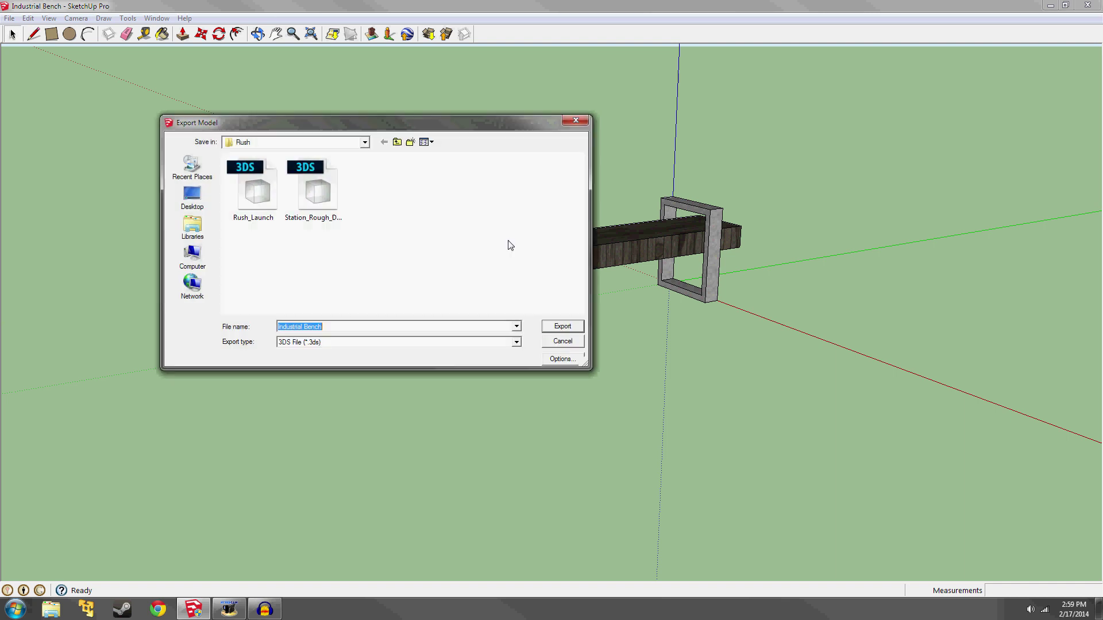
{"action": "left_click", "coordinate": [315, 343]}
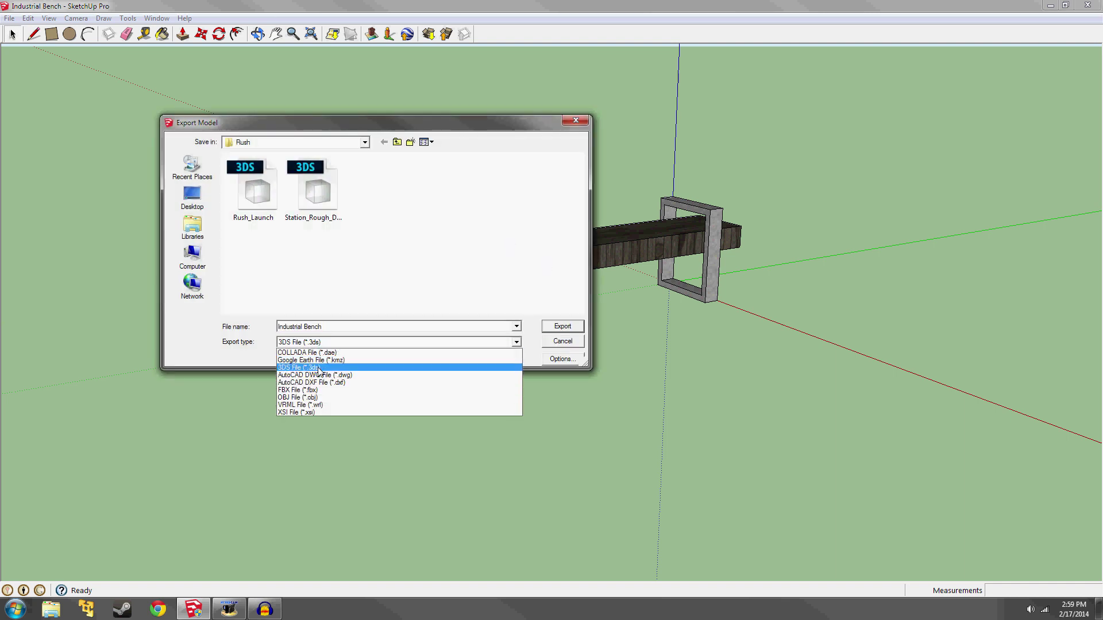
{"action": "left_click", "coordinate": [315, 367]}
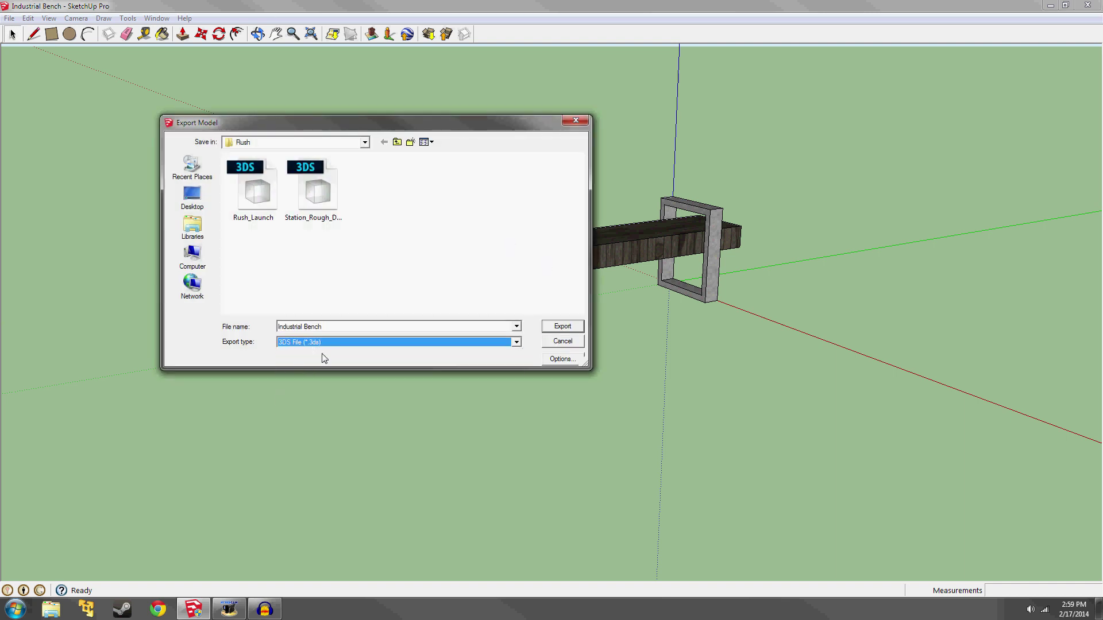
{"action": "left_click", "coordinate": [329, 327]}
{"action": "left_click", "coordinate": [329, 326]}
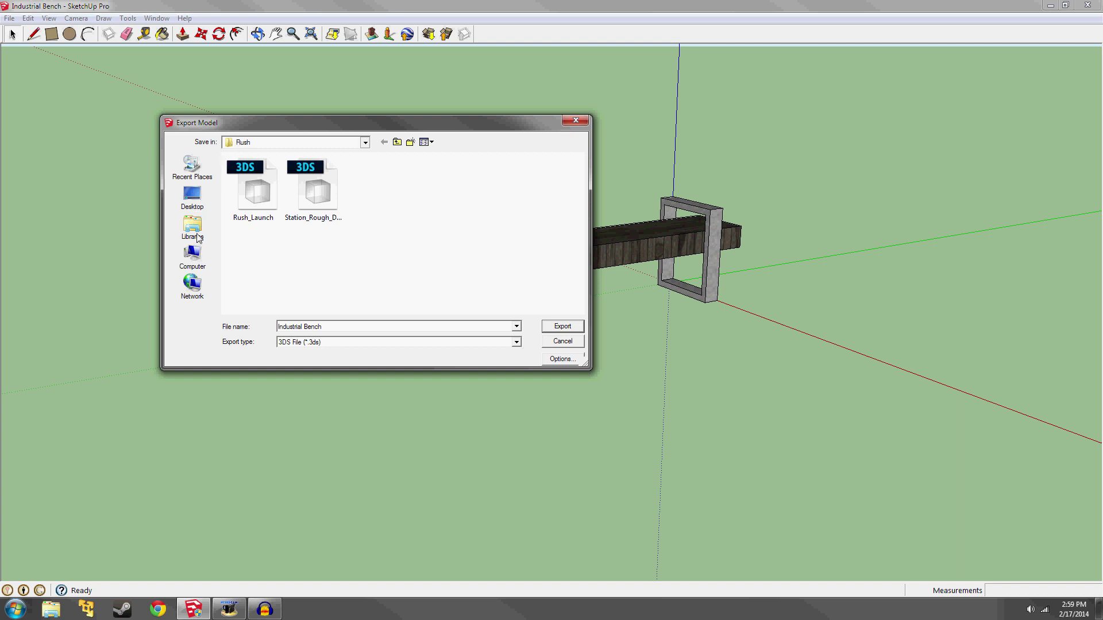
{"action": "left_click", "coordinate": [562, 341]}
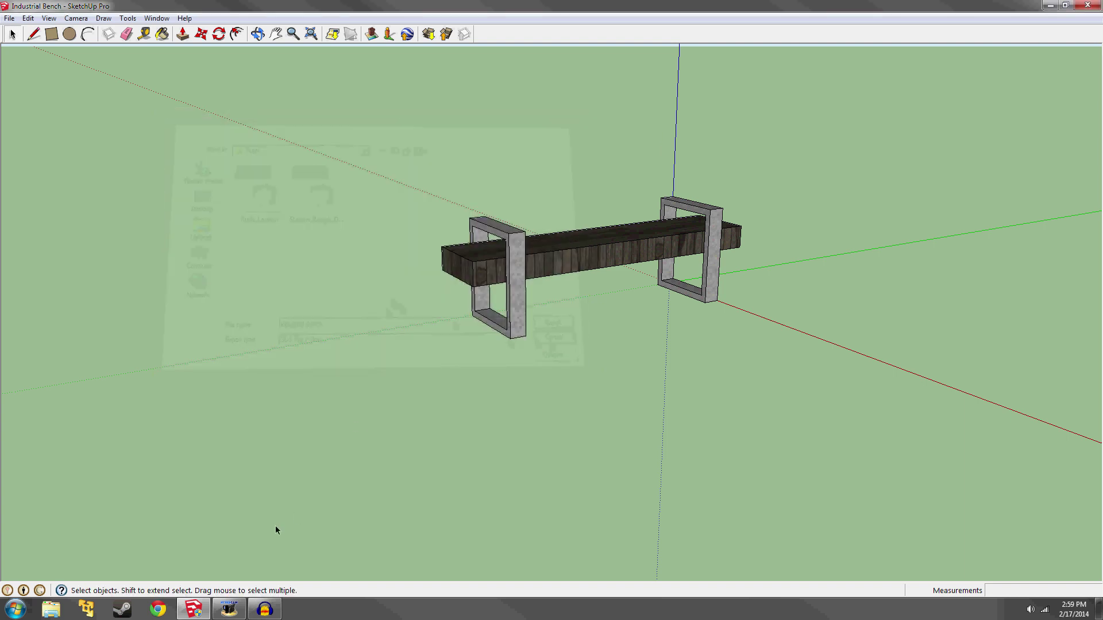
Restart the 3D Model export and browse Documents to the com.nolimitscoaster.nolimits2 folder
{"action": "left_click", "coordinate": [10, 17]}
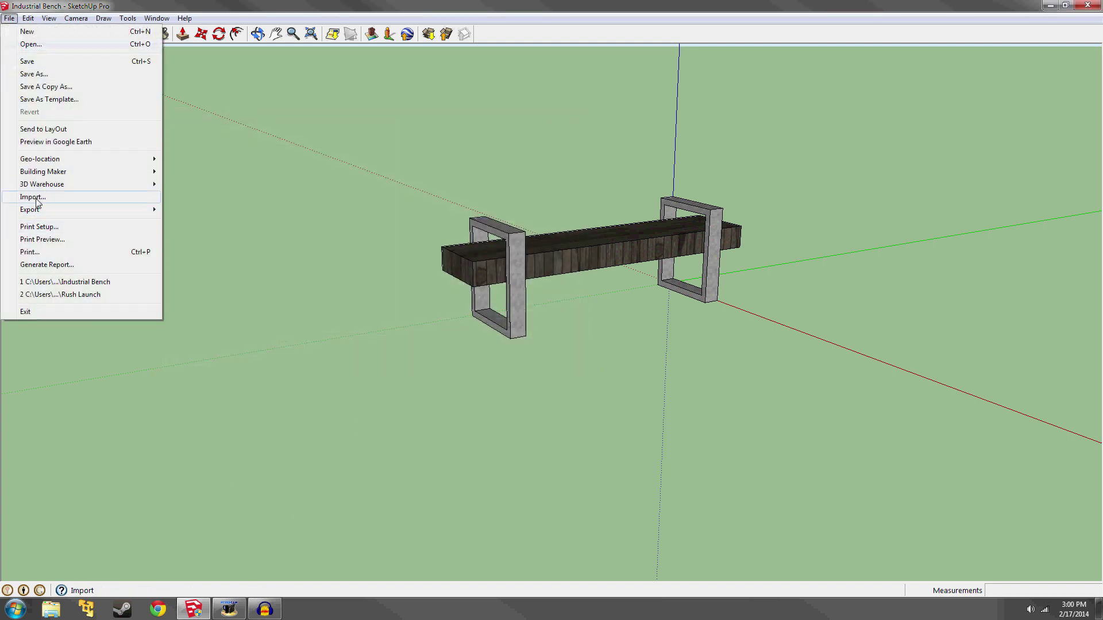
{"action": "mouse_move", "coordinate": [108, 212]}
{"action": "left_click", "coordinate": [193, 209]}
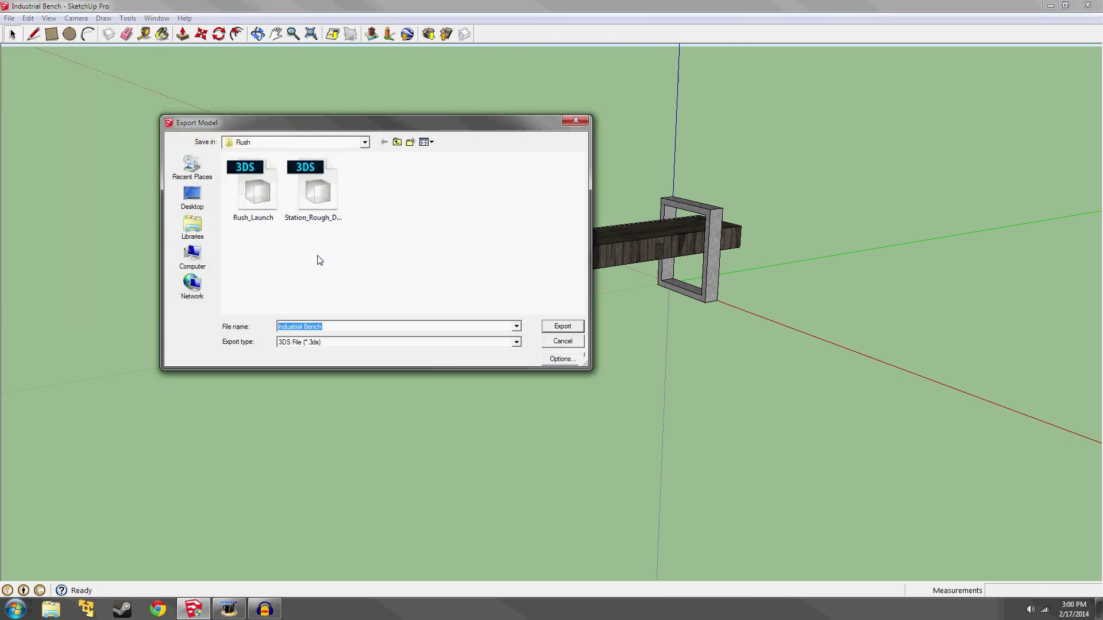
{"action": "left_click", "coordinate": [254, 145]}
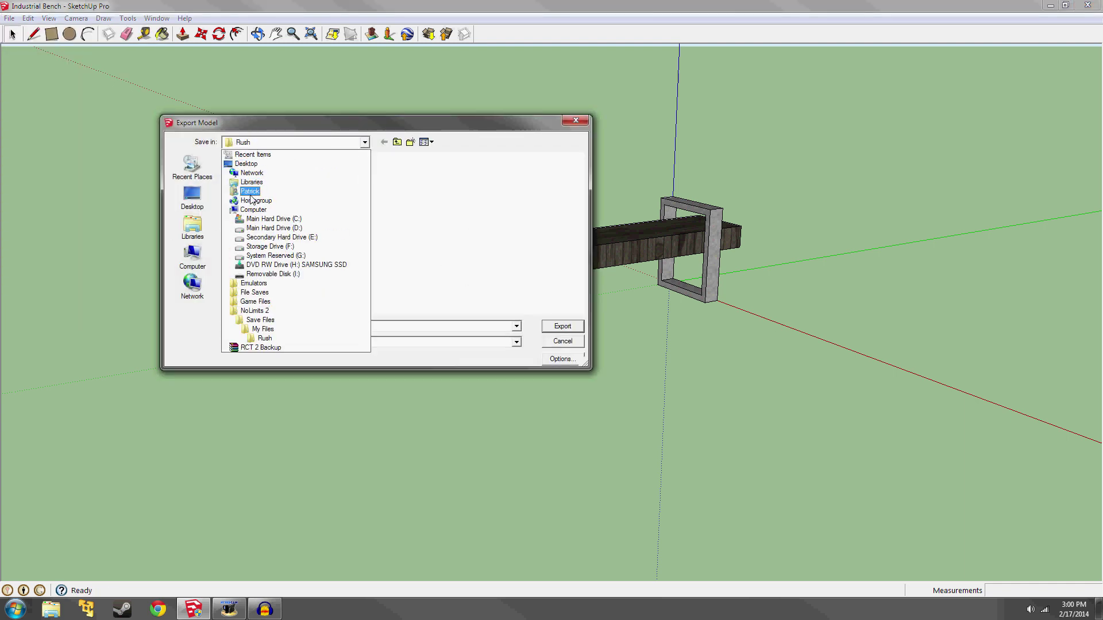
{"action": "left_click", "coordinate": [438, 200]}
{"action": "left_click", "coordinate": [193, 227]}
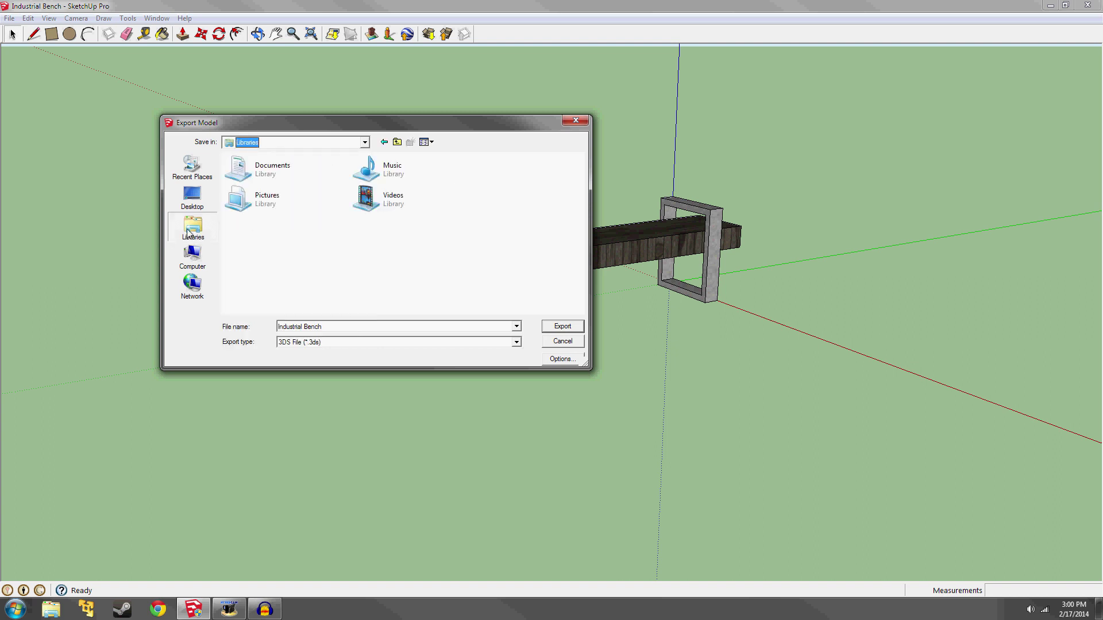
{"action": "double_click", "coordinate": [263, 172]}
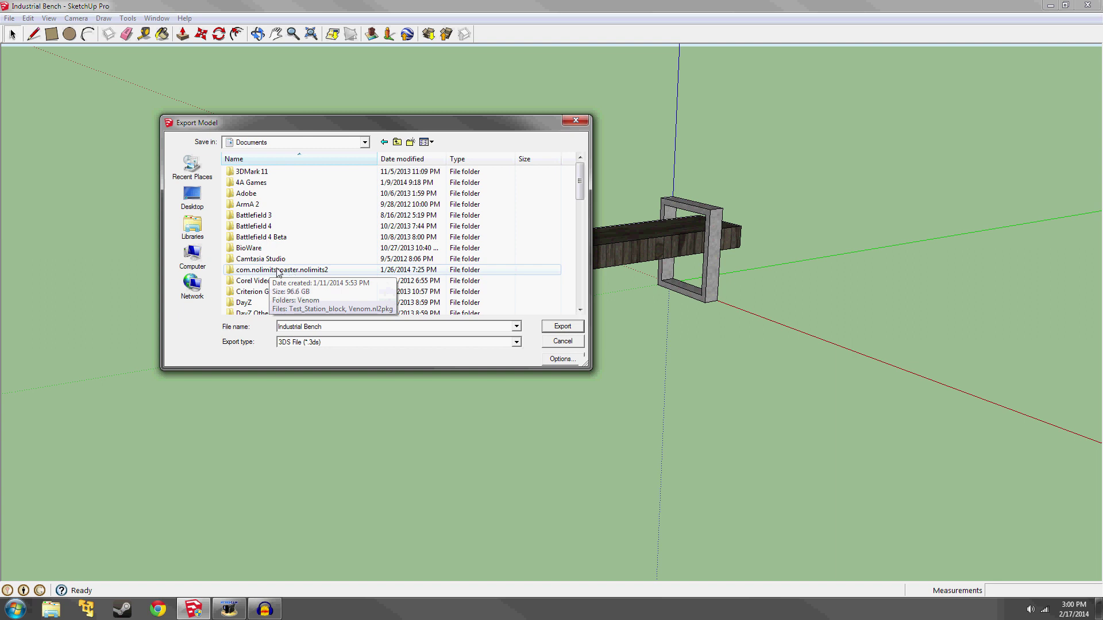
{"action": "double_click", "coordinate": [278, 270]}
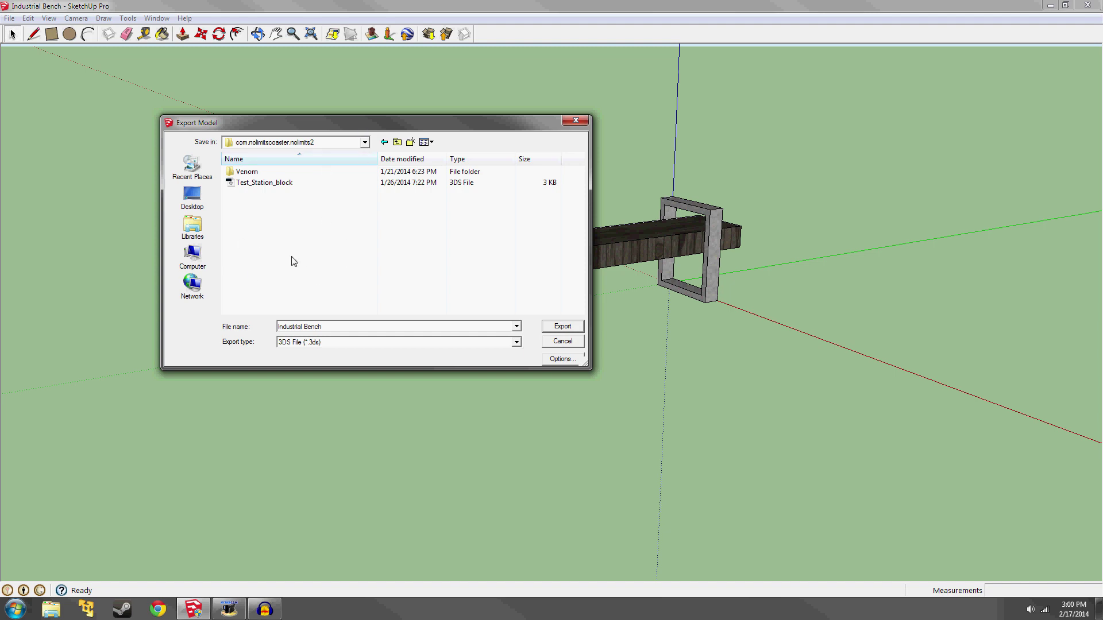
{"action": "left_click", "coordinate": [51, 609]}
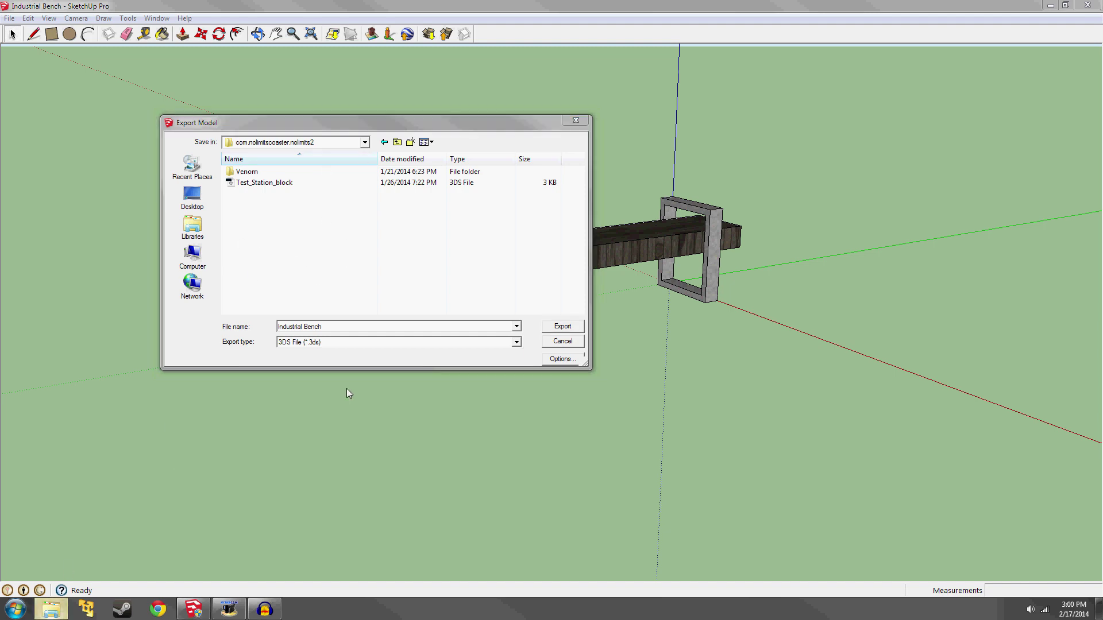
{"action": "left_click", "coordinate": [635, 81]}
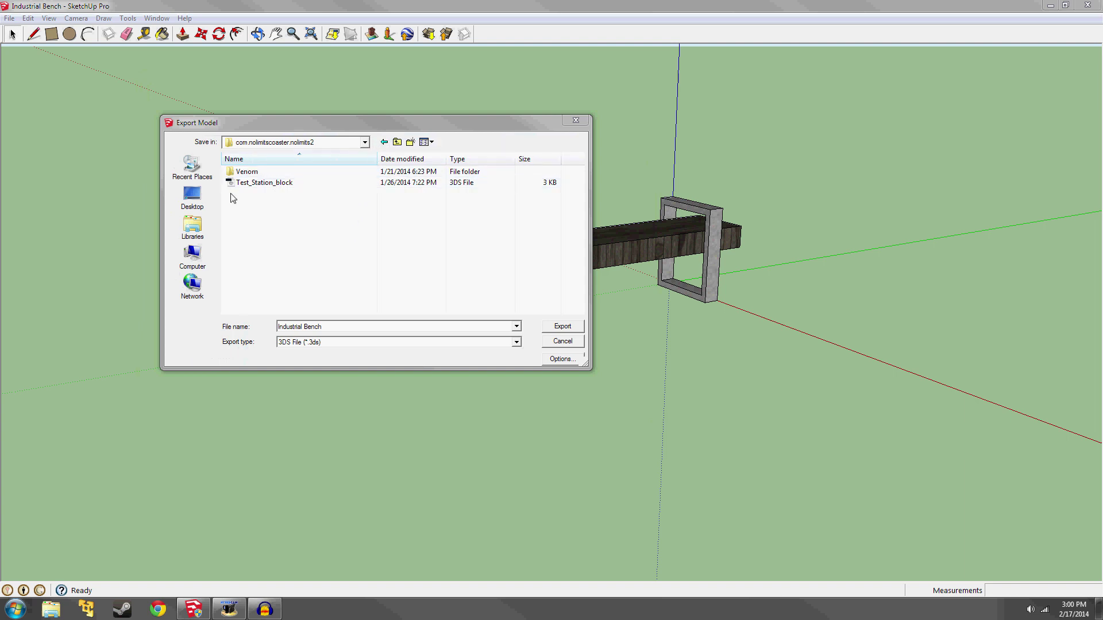
Set the export location to Desktop > NoLimits 2 > Save Files > My Files > Rush
{"action": "left_click", "coordinate": [201, 203]}
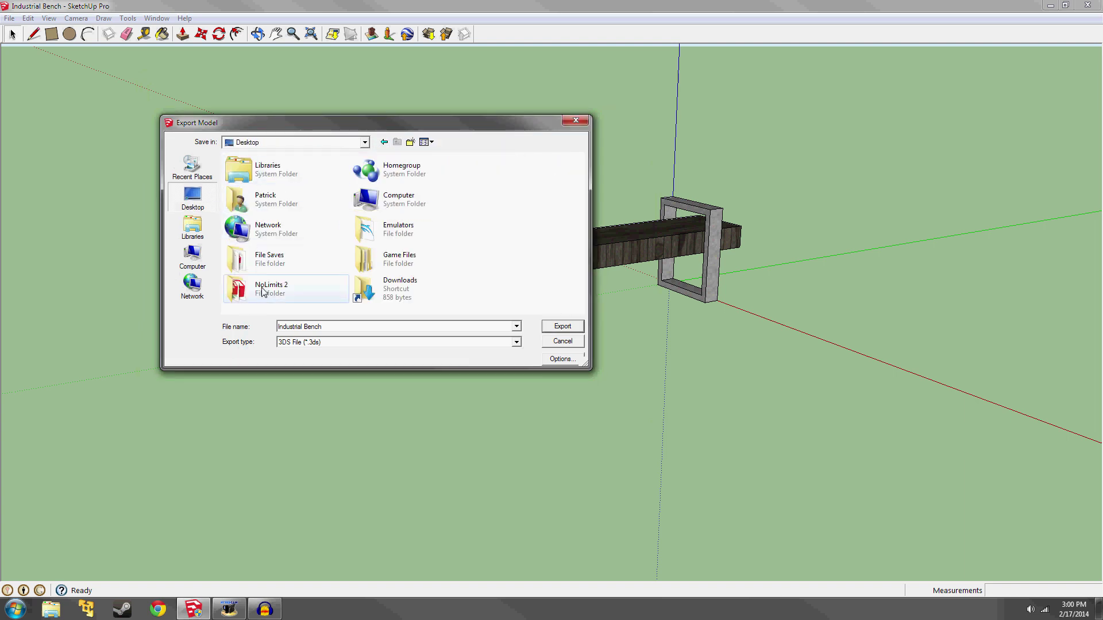
{"action": "double_click", "coordinate": [266, 298]}
{"action": "double_click", "coordinate": [247, 182]}
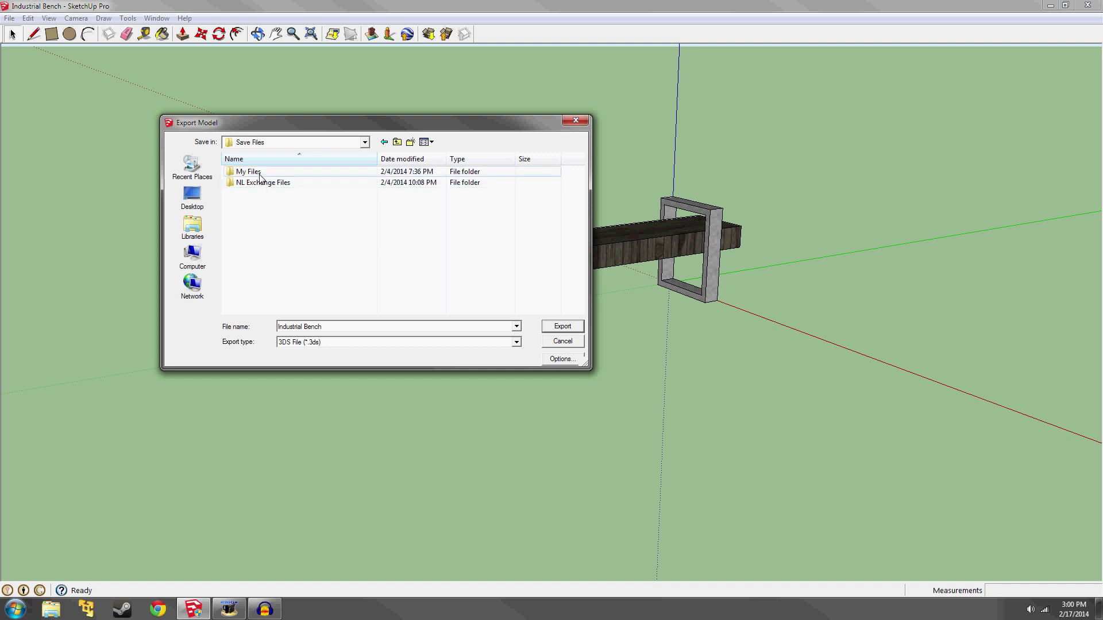
{"action": "double_click", "coordinate": [250, 172]}
{"action": "double_click", "coordinate": [241, 172]}
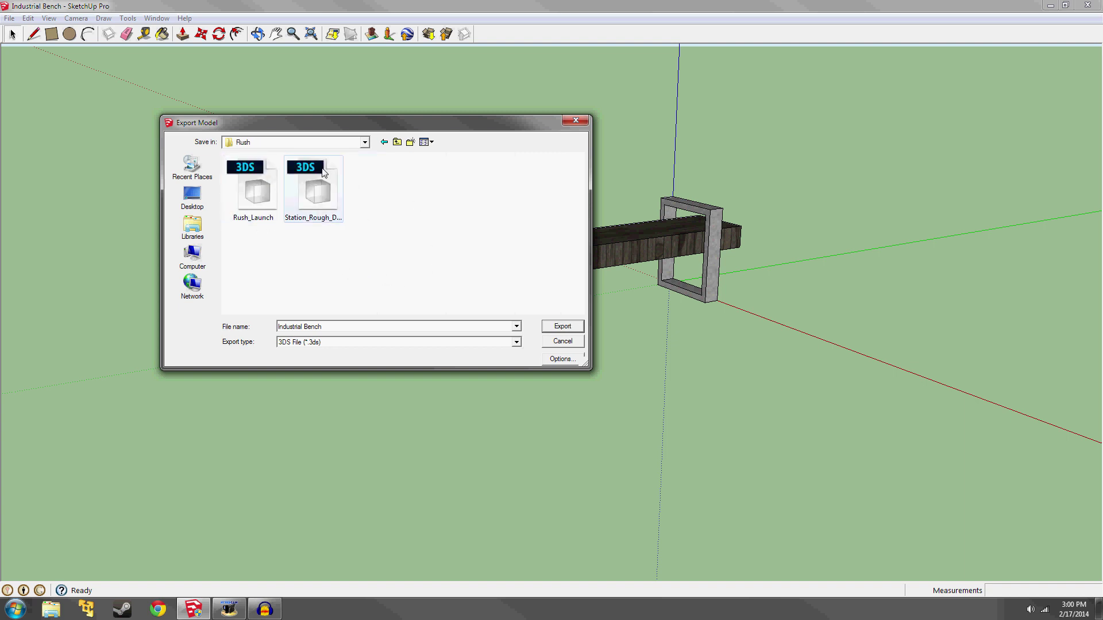
{"action": "left_click", "coordinate": [333, 327]}
Export Industrial_Bench.3ds to Rush, accepting the underscored name and dismissing the results summary
{"action": "left_click", "coordinate": [333, 327]}
{"action": "left_click", "coordinate": [562, 326]}
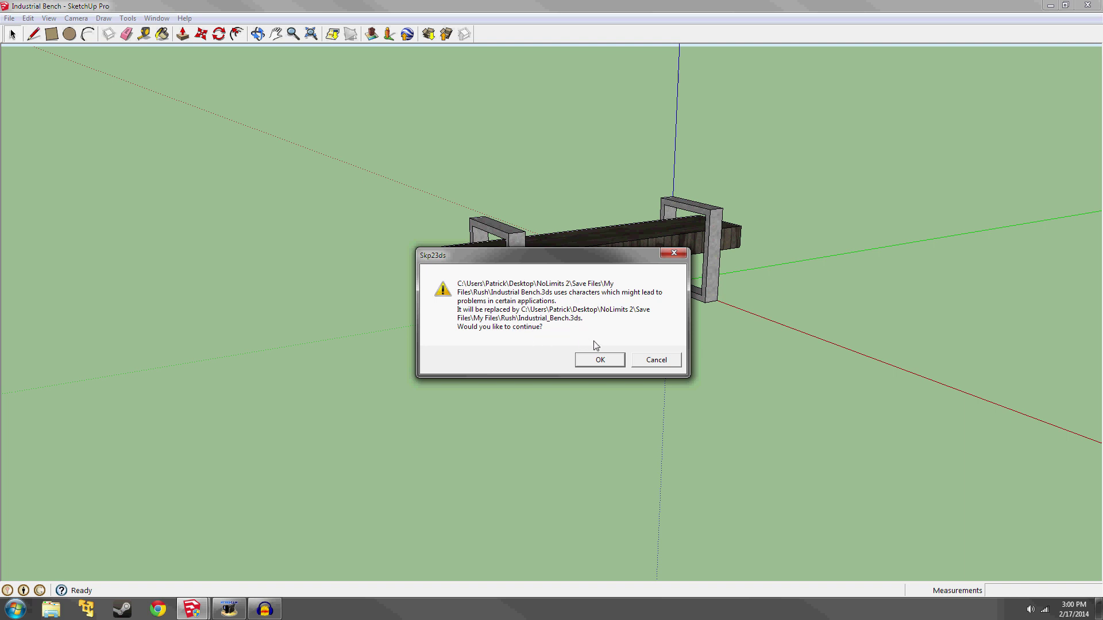
{"action": "left_click", "coordinate": [598, 359]}
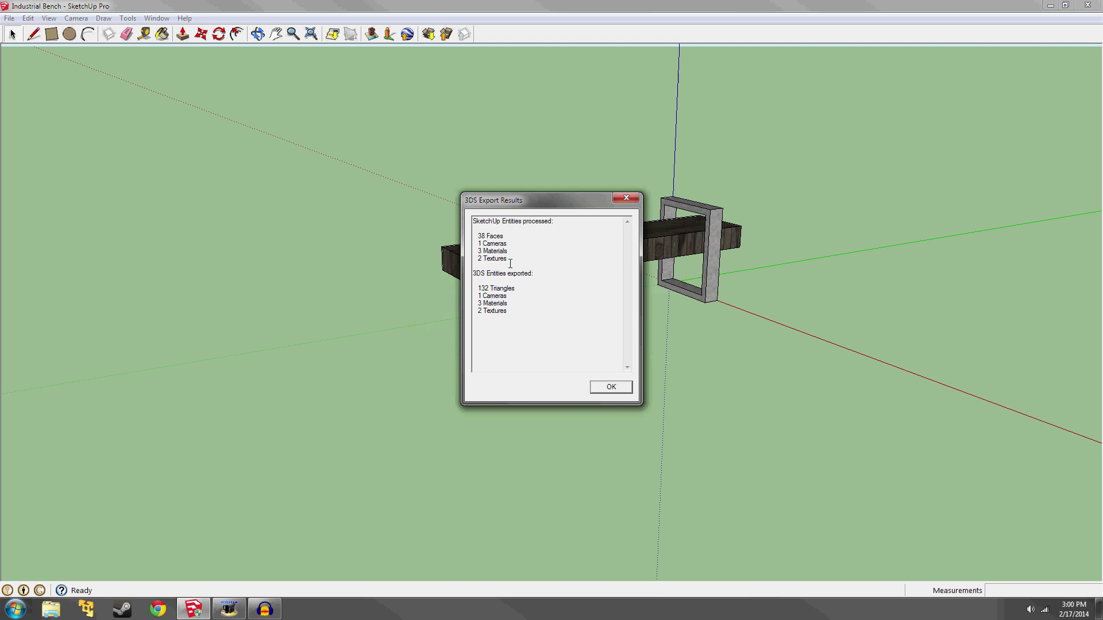
{"action": "left_click", "coordinate": [609, 389]}
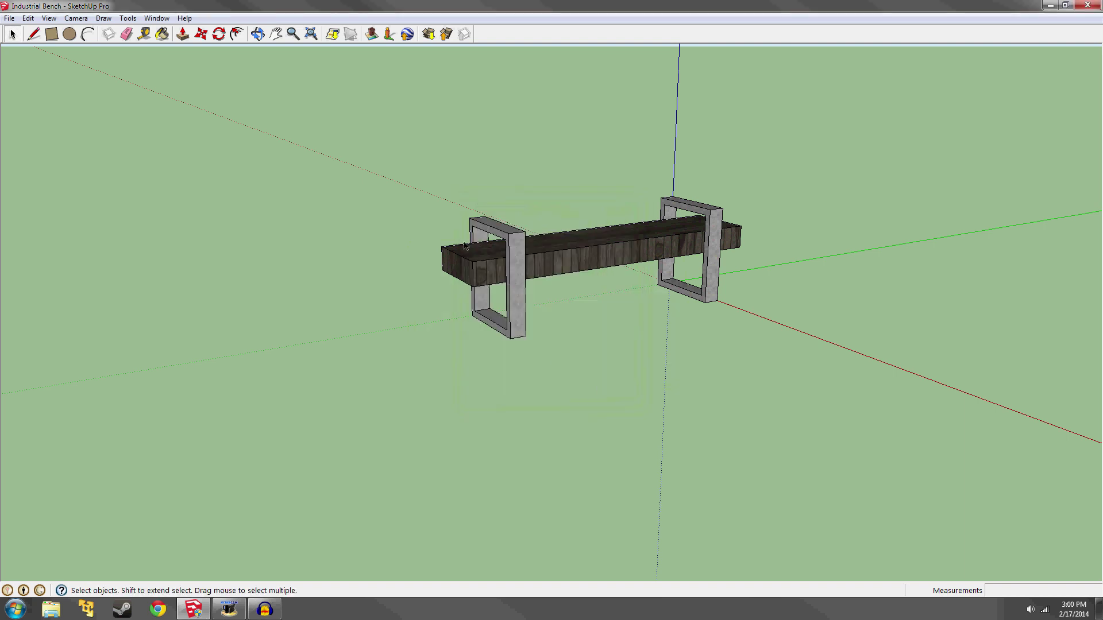
Close SketchUp and open Desktop > NoLimits 2 > Save Files > My Files > Rush
{"action": "middle_click_drag", "start_coordinate": [653, 249], "coordinate": [421, 136]}
{"action": "left_click", "coordinate": [1090, 6]}
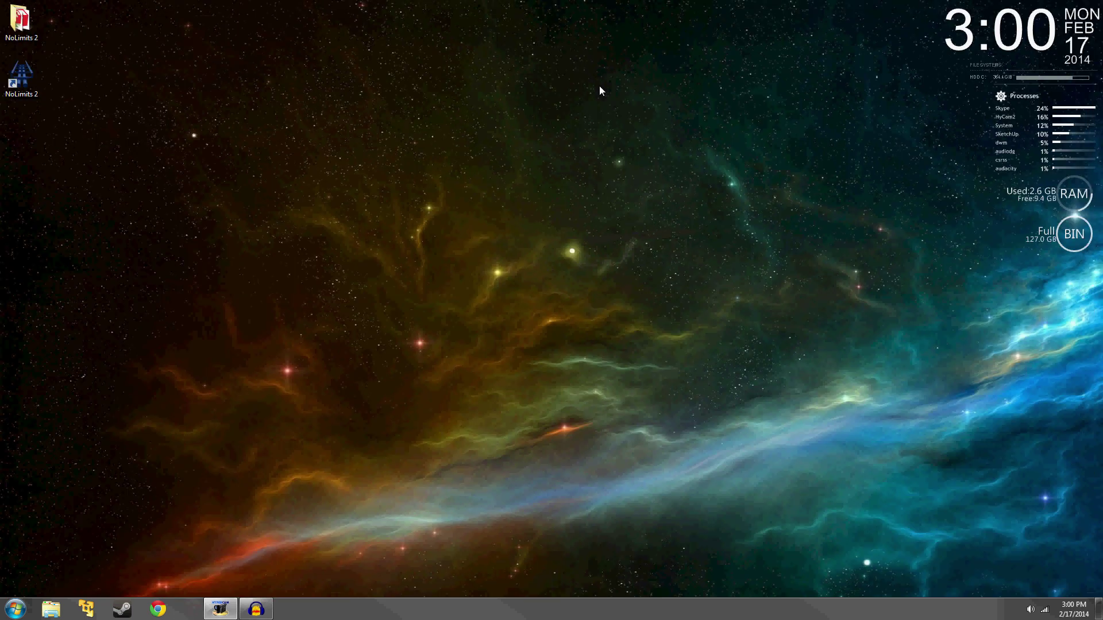
{"action": "double_click", "coordinate": [21, 20]}
{"action": "double_click", "coordinate": [280, 165]}
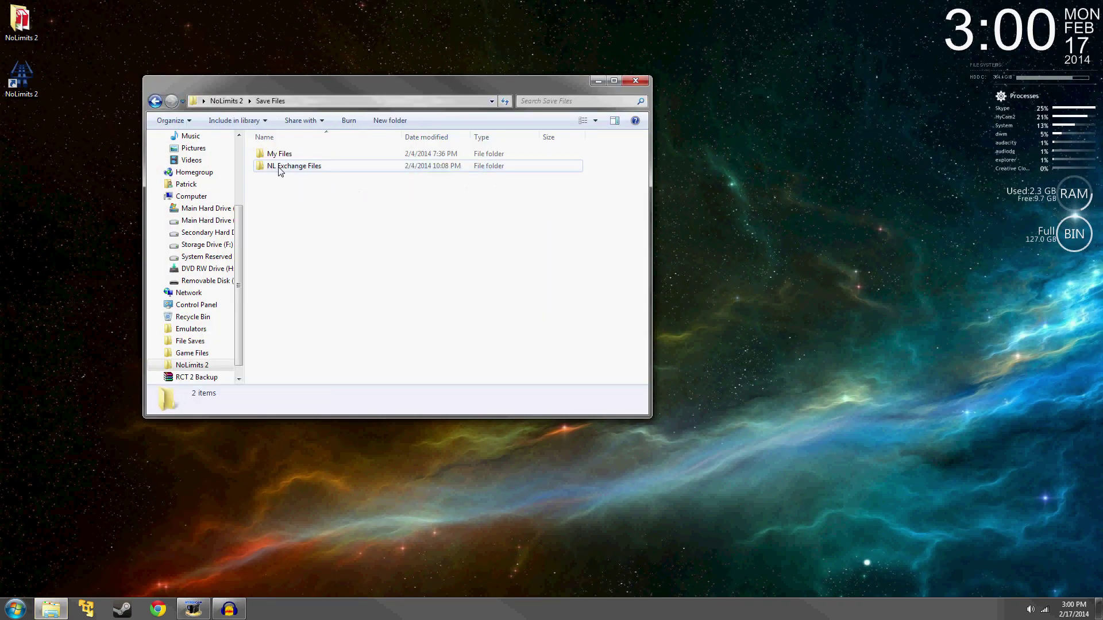
{"action": "double_click", "coordinate": [277, 154]}
{"action": "double_click", "coordinate": [275, 154]}
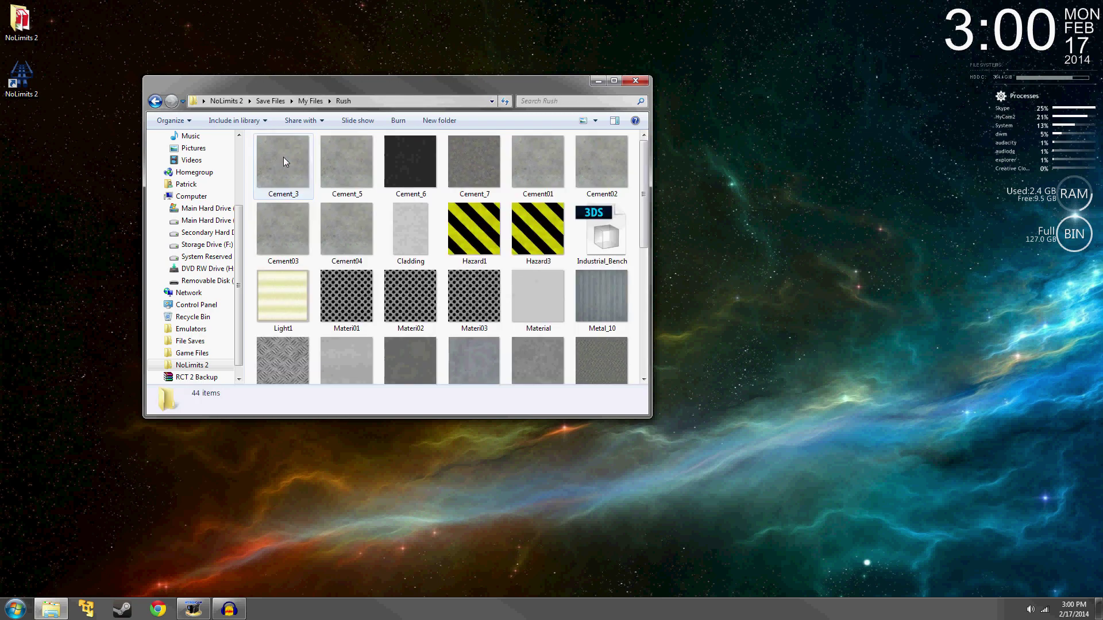
Browse the Rush files, checking Industrial_Bench 3DS plus the Metal_21 and Wood_3 textures
{"action": "left_click_drag", "start_coordinate": [645, 197], "coordinate": [649, 330]}
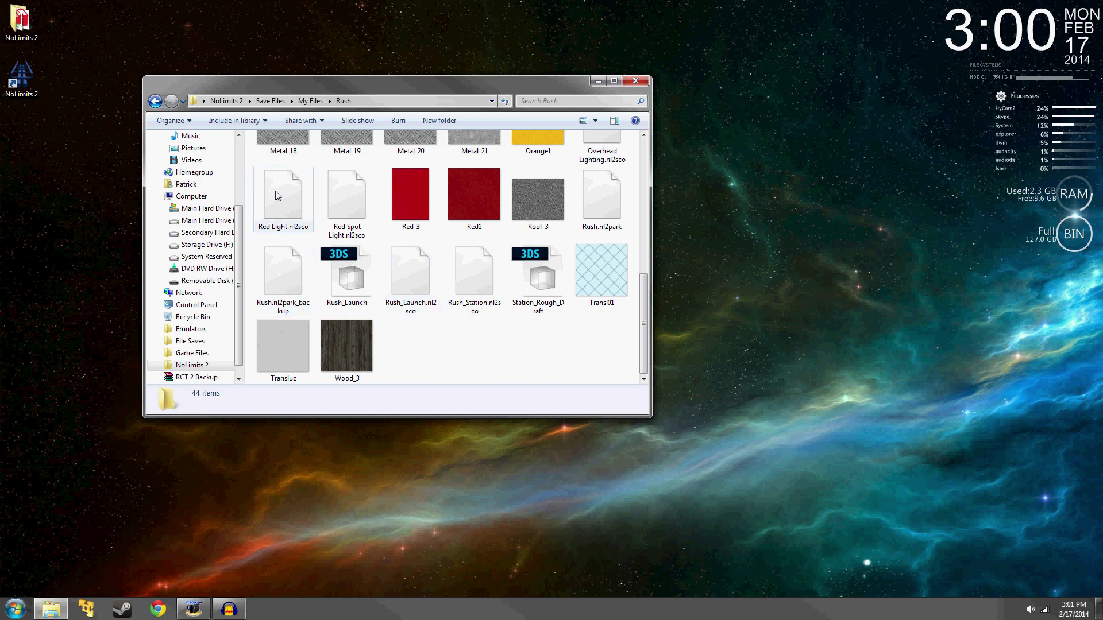
{"action": "left_click_drag", "start_coordinate": [647, 318], "coordinate": [647, 284]}
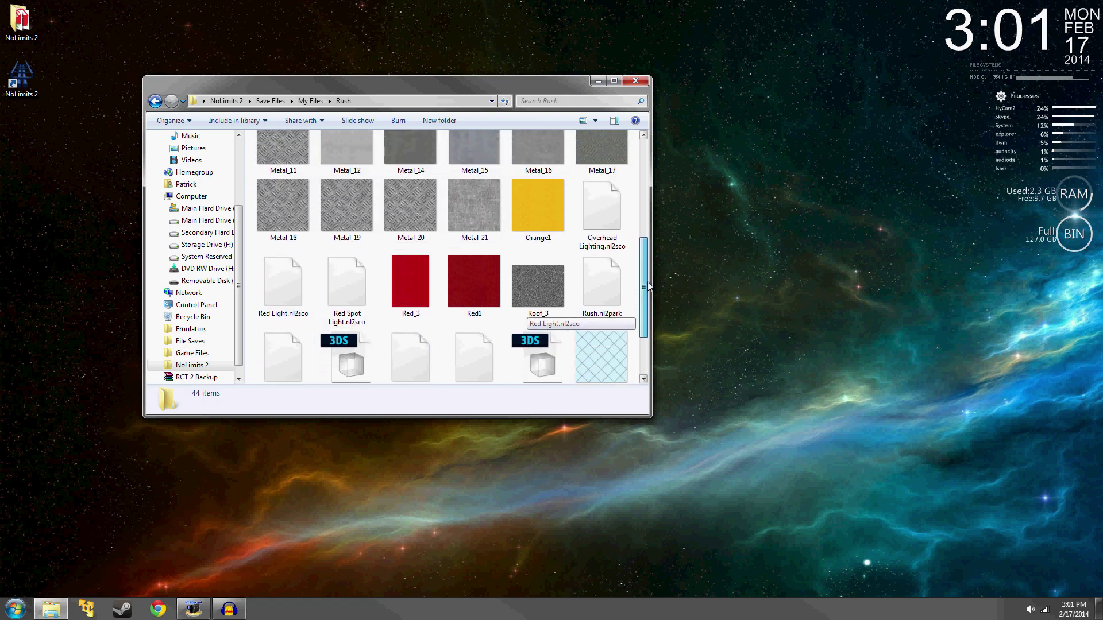
{"action": "left_click", "coordinate": [600, 290]}
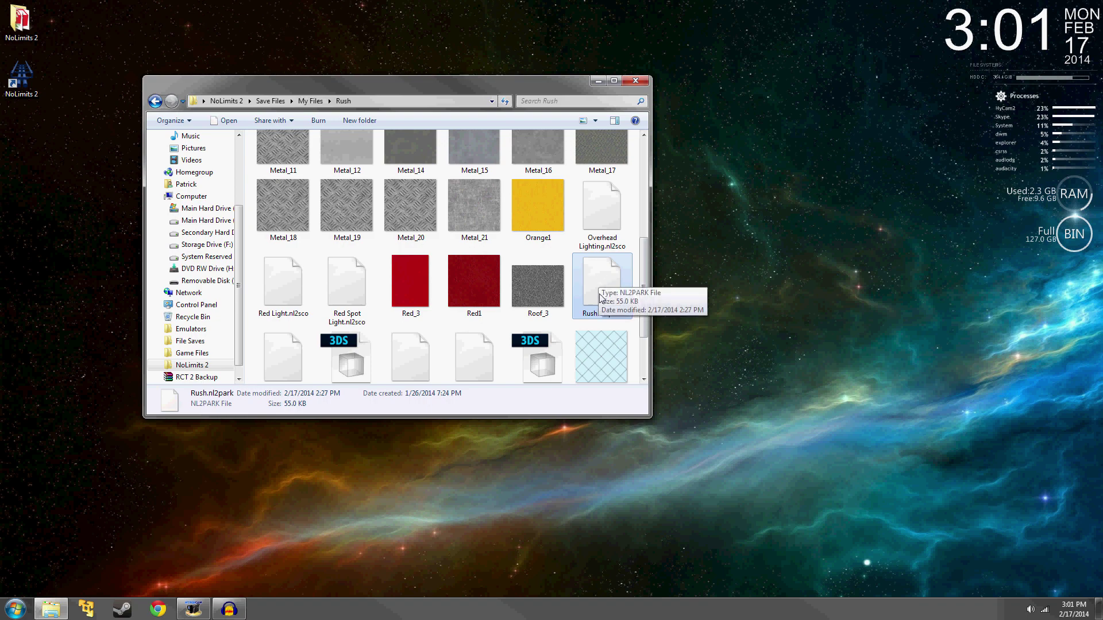
{"action": "mouse_move", "coordinate": [643, 264]}
{"action": "left_mouse_down"}
{"action": "mouse_move", "coordinate": [644, 179]}
{"action": "mouse_move", "coordinate": [646, 305]}
{"action": "mouse_move", "coordinate": [645, 275]}
{"action": "left_mouse_up"}
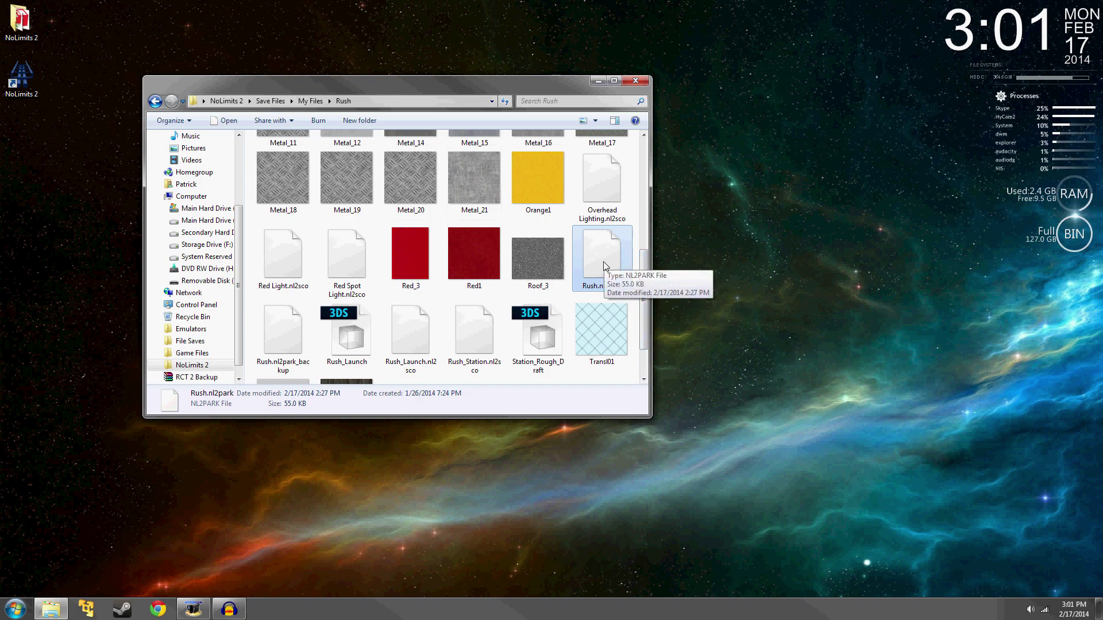
{"action": "scroll", "coordinate": [598, 230], "scroll_direction": "up", "scroll_amount": 4}
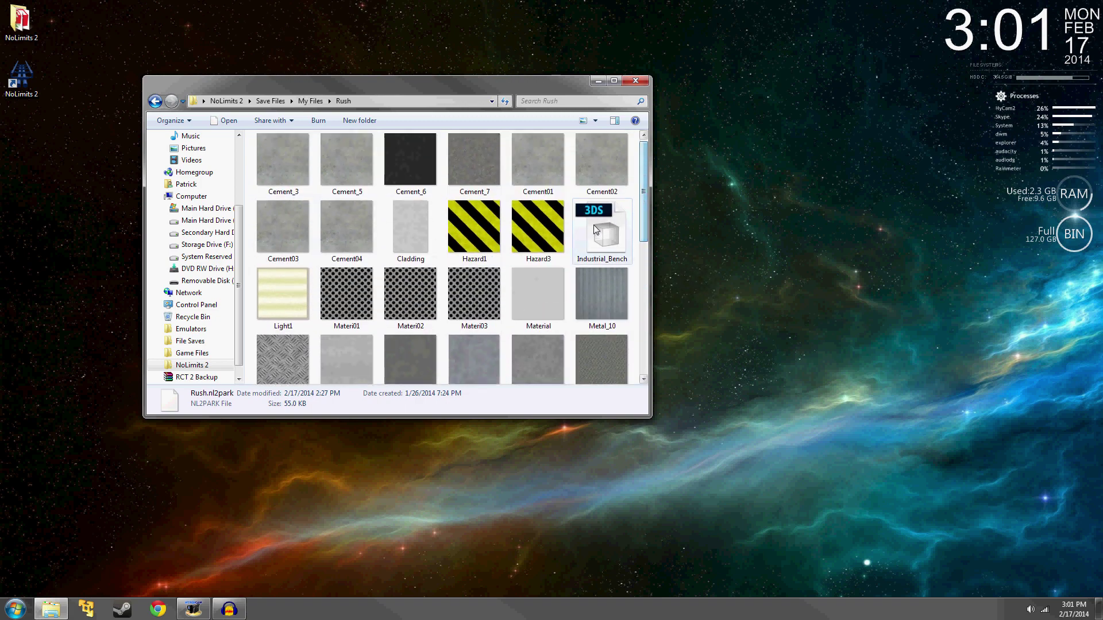
{"action": "left_click", "coordinate": [597, 230]}
{"action": "left_click_drag", "start_coordinate": [645, 204], "coordinate": [647, 337]}
{"action": "left_click", "coordinate": [456, 250]}
{"action": "left_click", "coordinate": [361, 355]}
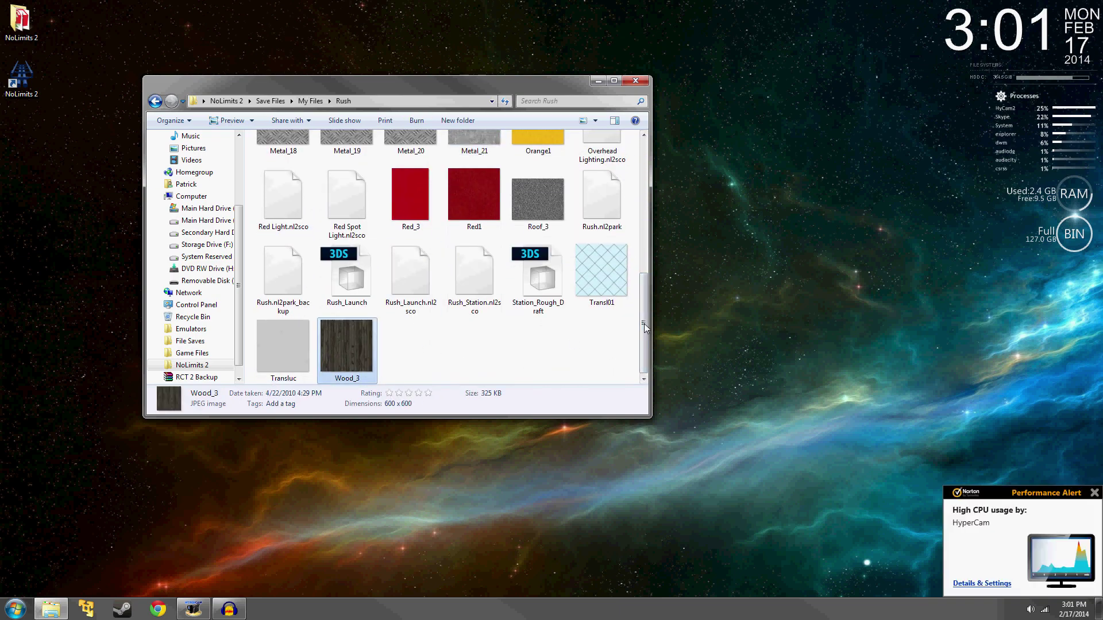
{"action": "scroll", "coordinate": [646, 310], "scroll_direction": "up", "scroll_amount": 2}
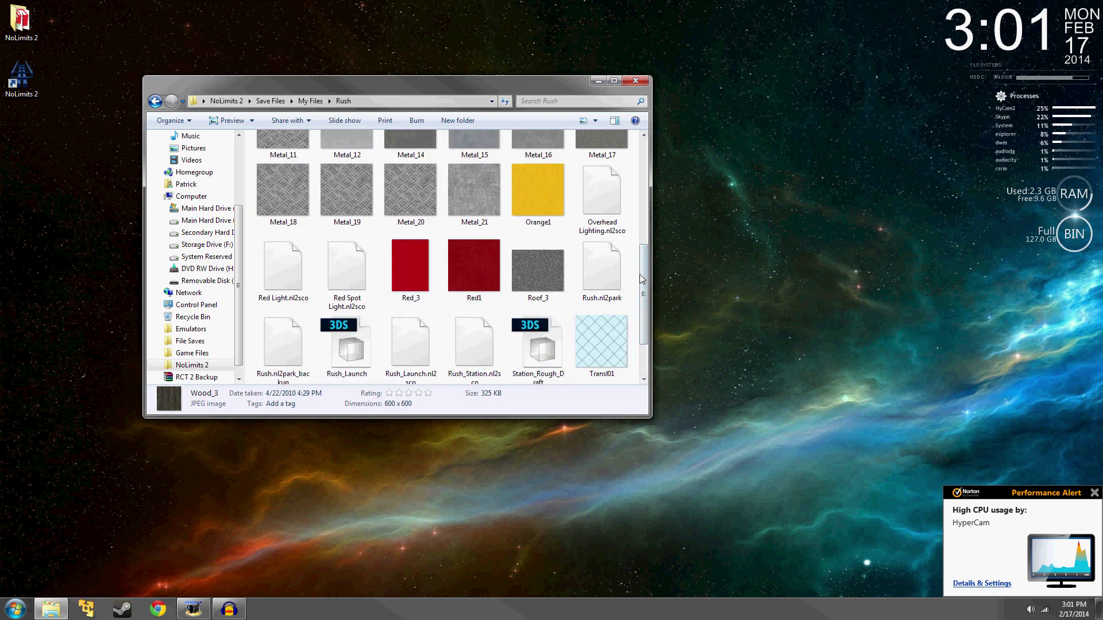
{"action": "scroll", "coordinate": [646, 271], "scroll_direction": "down", "scroll_amount": 2}
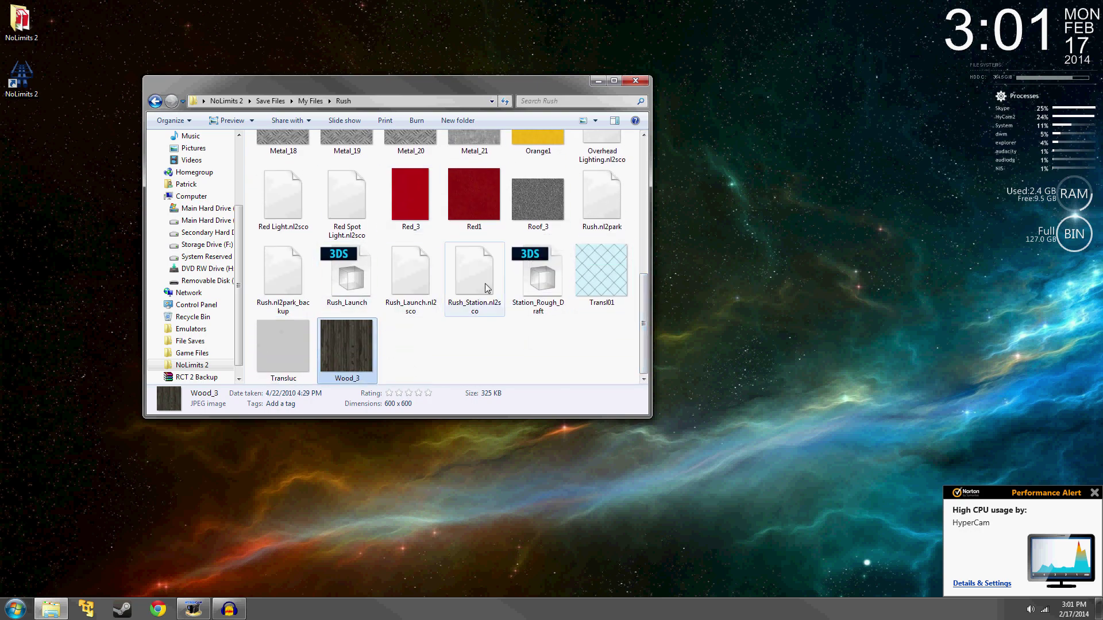
Close the Rush Explorer window and the Prefab Panel to reveal the park scene
{"action": "left_click", "coordinate": [459, 339]}
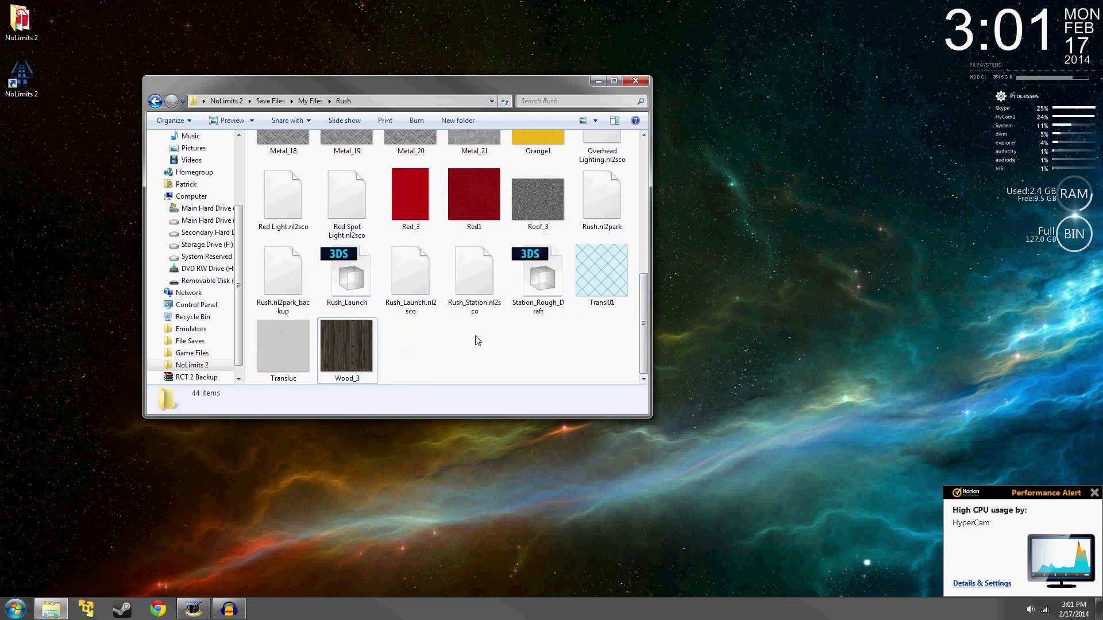
{"action": "left_click", "coordinate": [636, 80]}
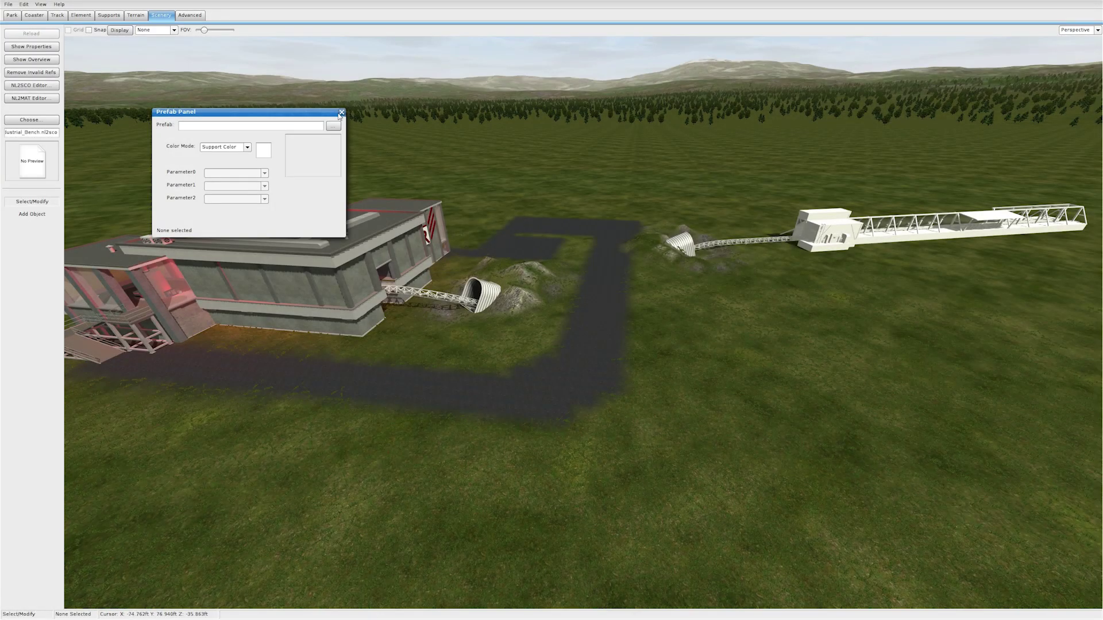
{"action": "left_click", "coordinate": [342, 113]}
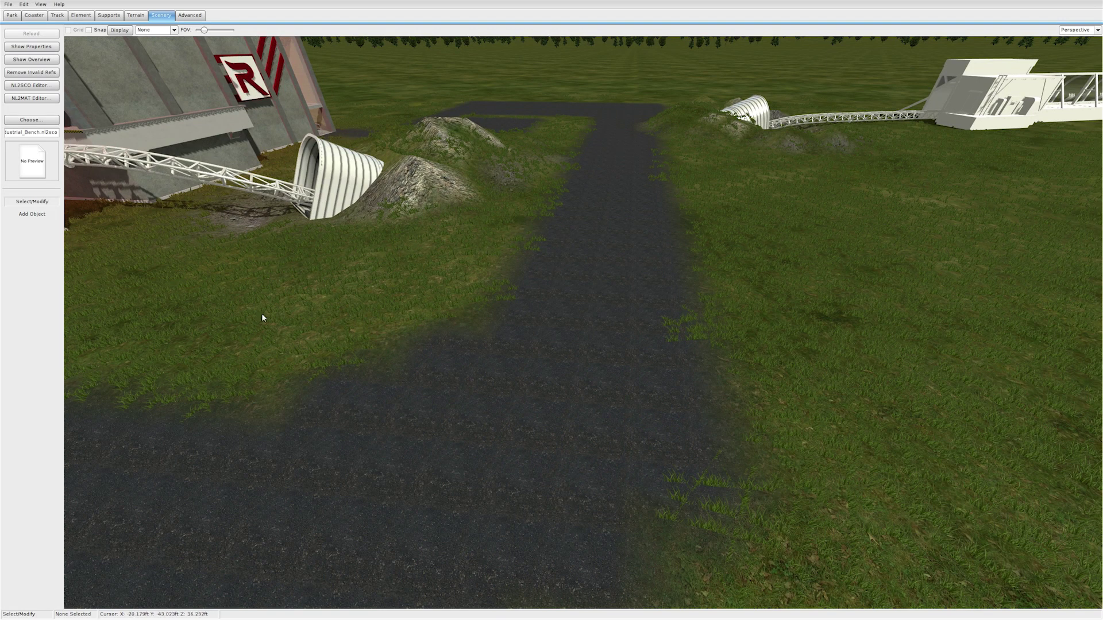
{"action": "left_click", "coordinate": [36, 121]}
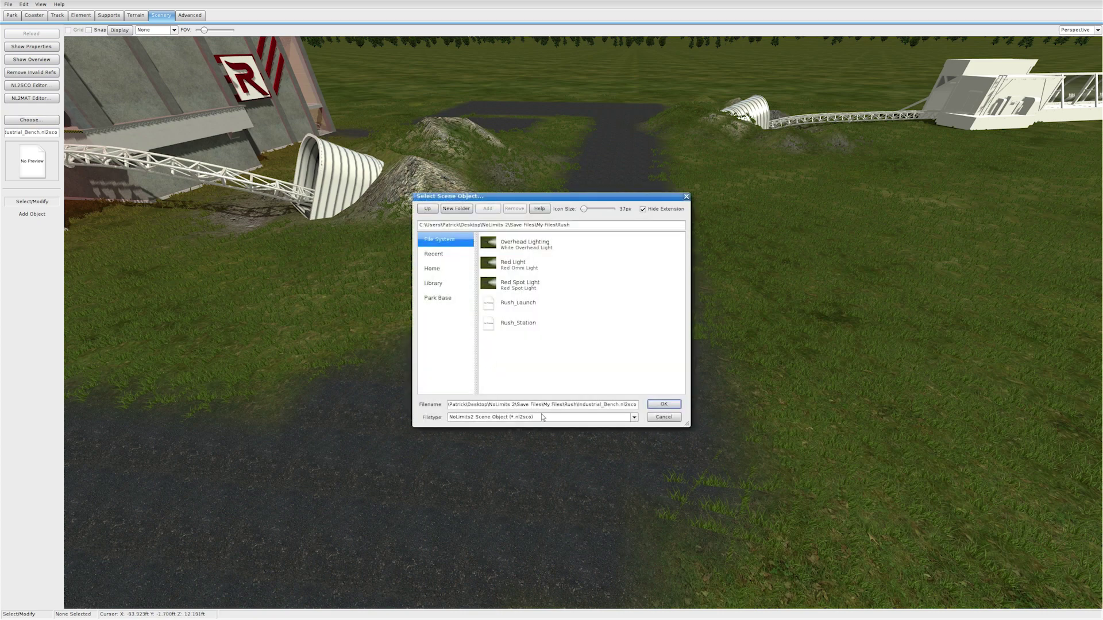
{"action": "left_click", "coordinate": [542, 418]}
{"action": "left_click", "coordinate": [483, 432]}
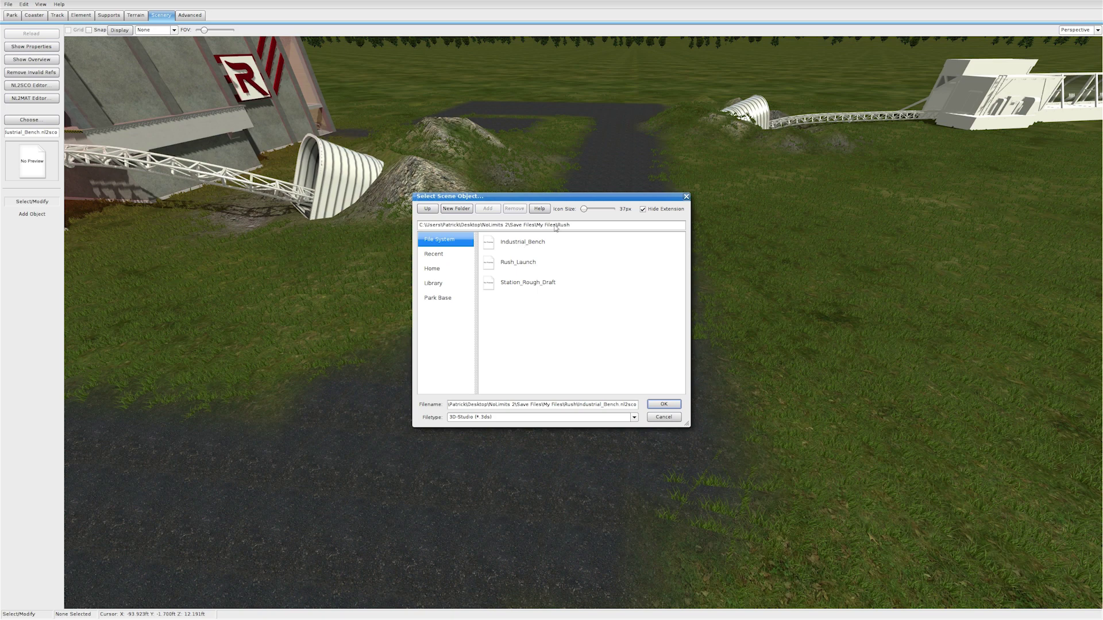
{"action": "left_click", "coordinate": [686, 196]}
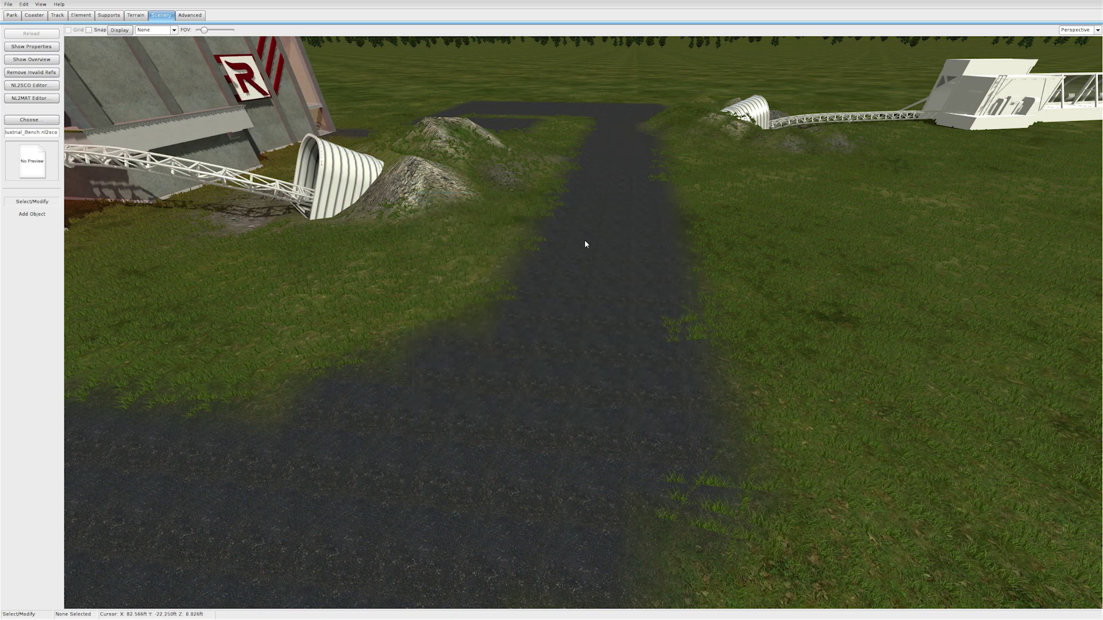
Create a new scene object file and save it as Industrial_Bench.nl2sco
{"action": "left_click", "coordinate": [35, 87]}
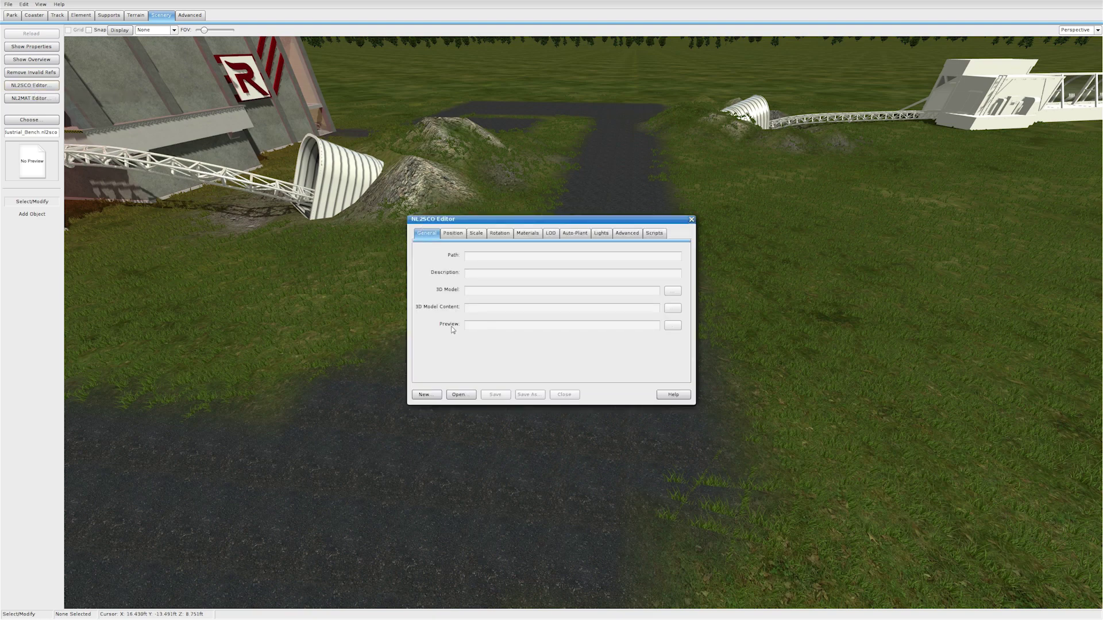
{"action": "left_click", "coordinate": [426, 396]}
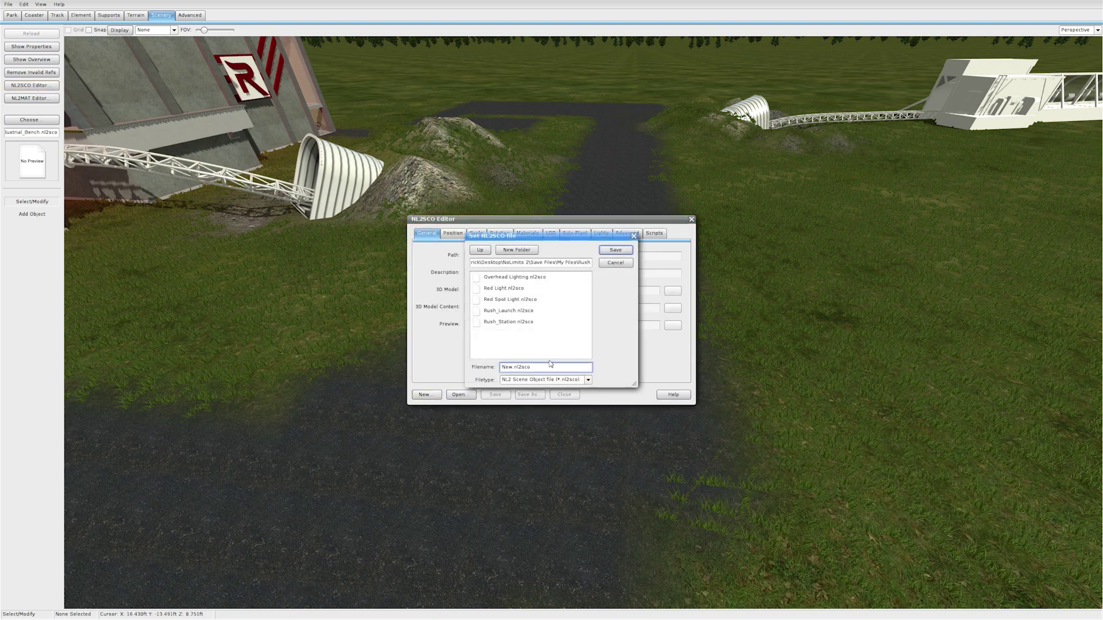
{"action": "left_click_drag", "start_coordinate": [543, 373], "coordinate": [474, 372]}
{"action": "key", "text": "BackSpace"}
{"action": "type", "text": "ench"}
{"action": "left_click", "coordinate": [615, 251]}
Set Industrial_Bench.3ds as the object's 3D model, keeping all supported file types
{"action": "left_click", "coordinate": [530, 289]}
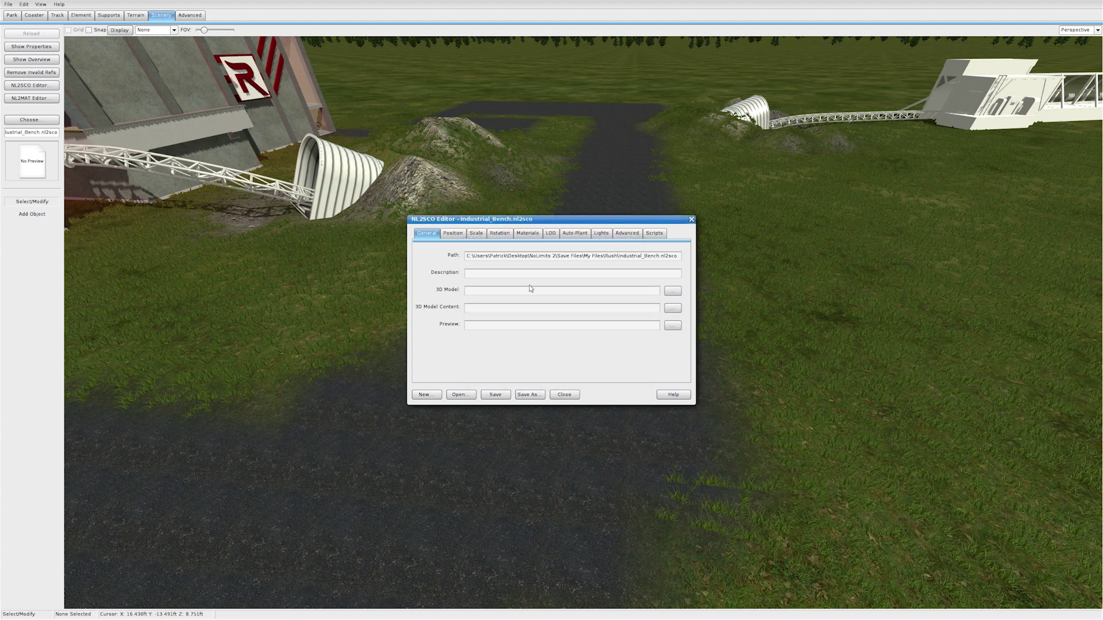
{"action": "left_click", "coordinate": [672, 291]}
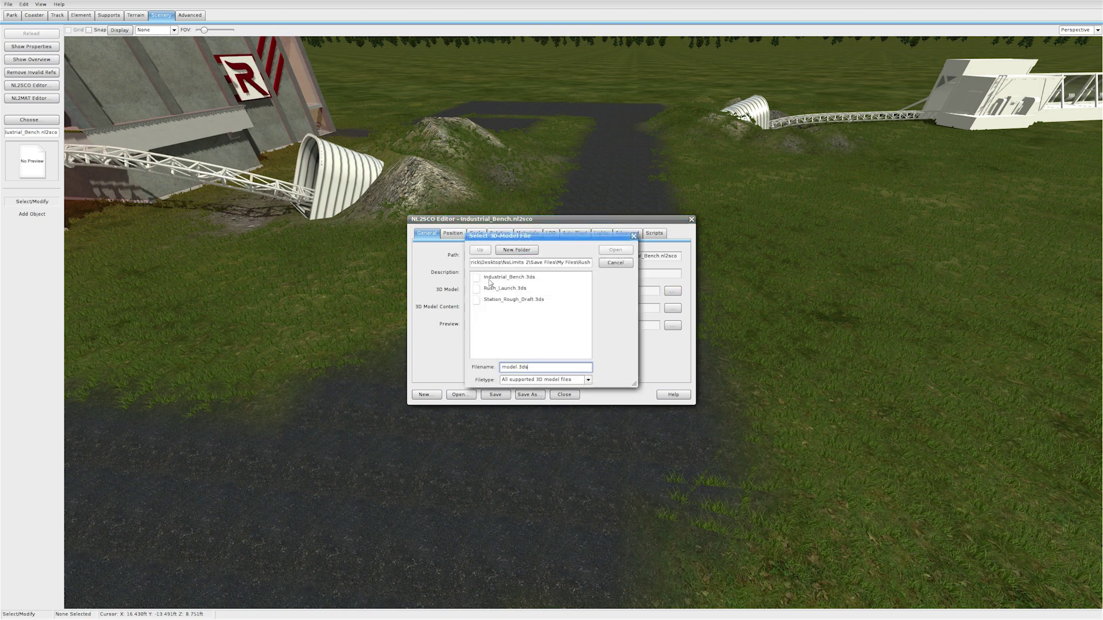
{"action": "left_click", "coordinate": [513, 279]}
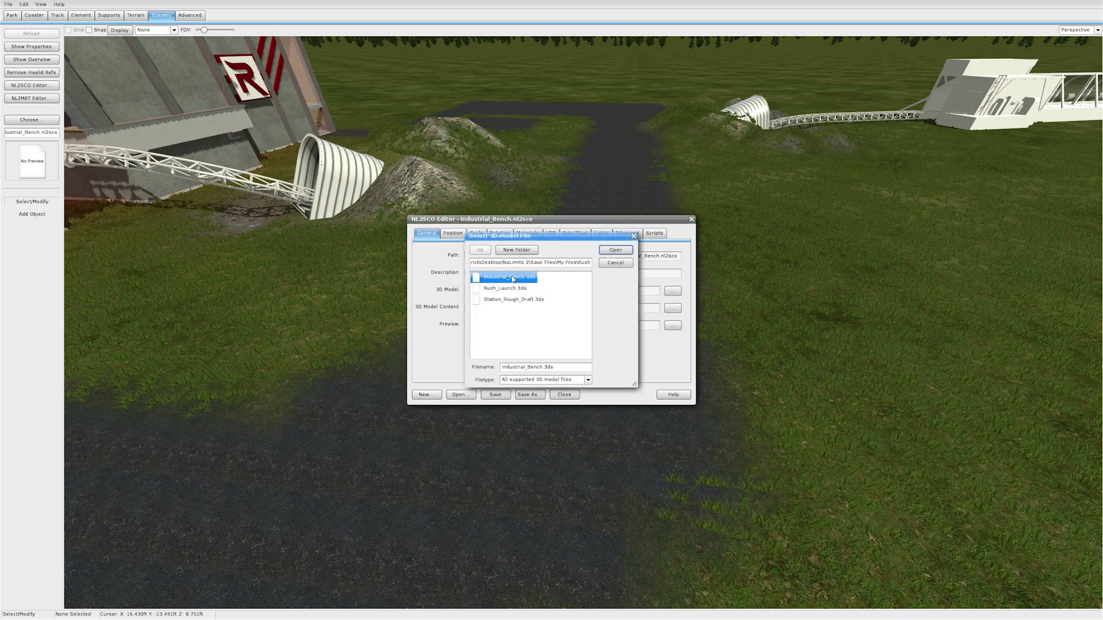
{"action": "left_click", "coordinate": [543, 380]}
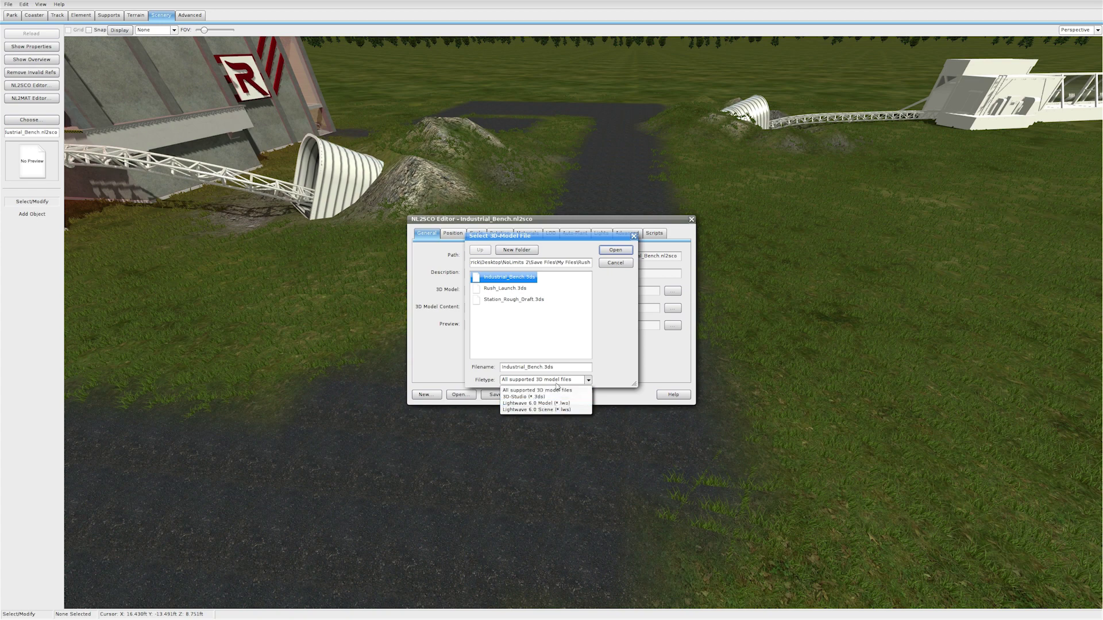
{"action": "left_click", "coordinate": [556, 388]}
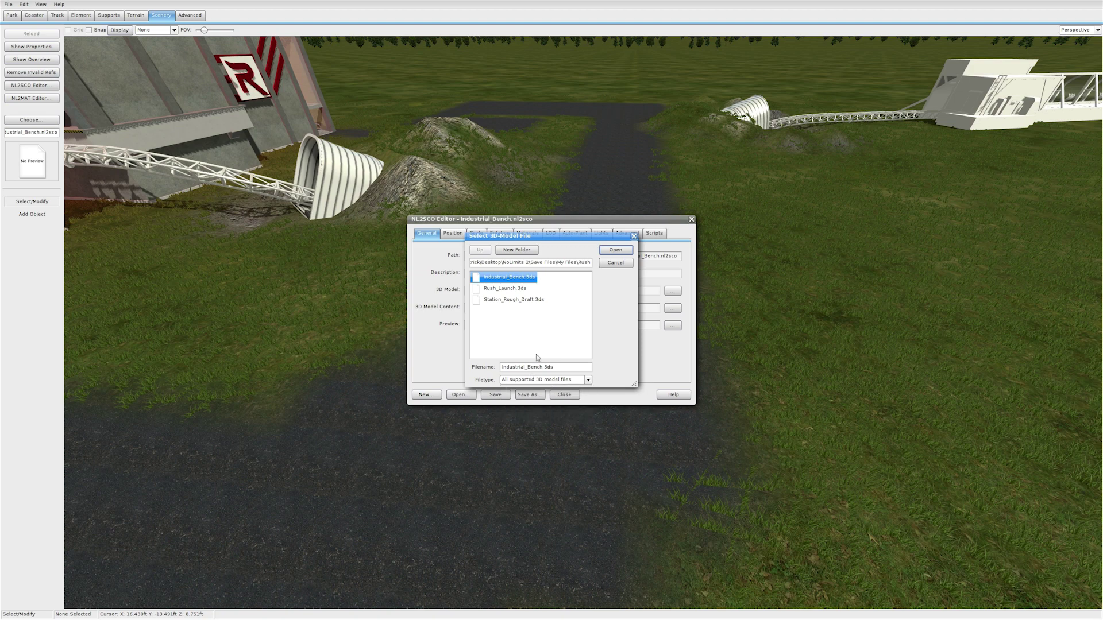
{"action": "left_click", "coordinate": [613, 250]}
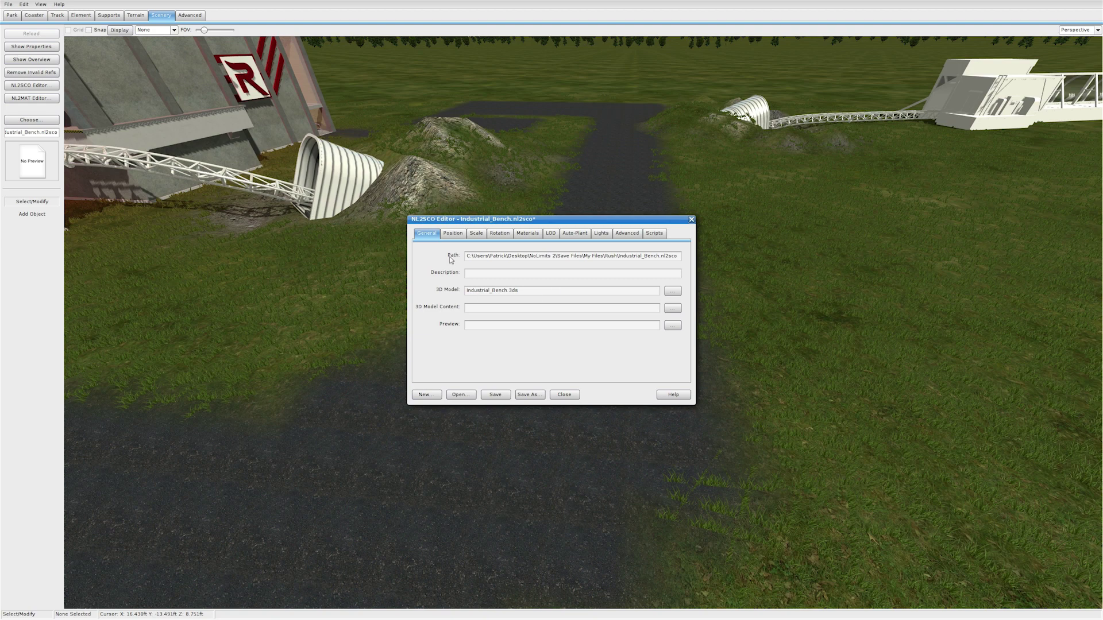
Review the object's Position, Scale, Rotation and Advanced settings
{"action": "left_click", "coordinate": [454, 234]}
{"action": "left_click", "coordinate": [477, 234]}
{"action": "left_click", "coordinate": [498, 234]}
{"action": "left_click", "coordinate": [476, 233]}
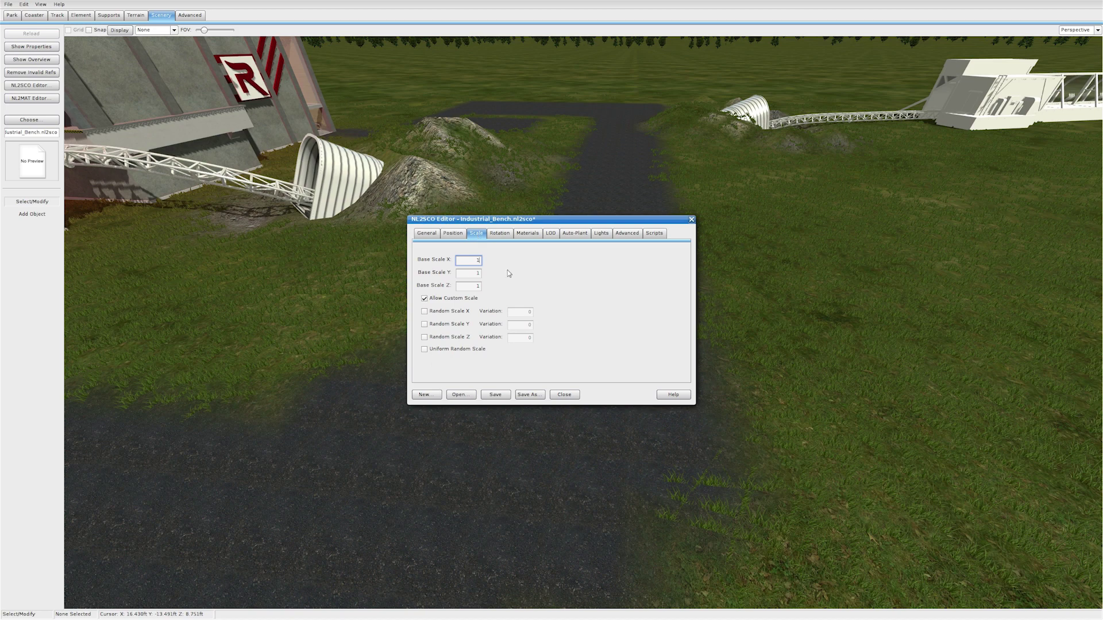
{"action": "left_click", "coordinate": [499, 234]}
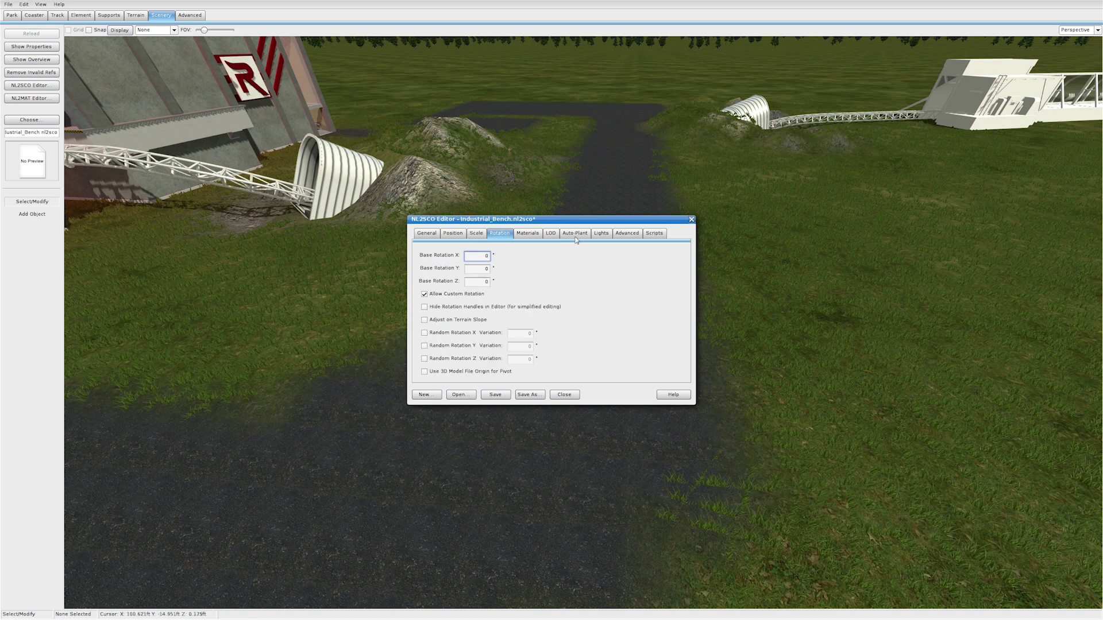
{"action": "left_click", "coordinate": [628, 234]}
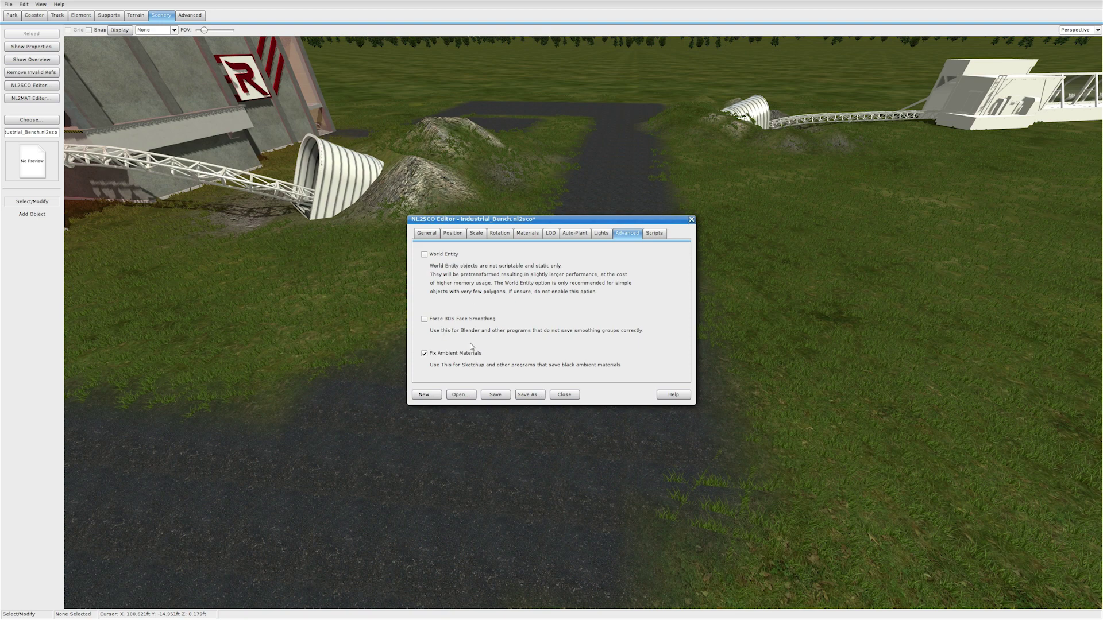
Check the Scripts, Lights, Auto-plant, LOD and Materials tabs, confirming Fix Ambient Materials is on
{"action": "left_click", "coordinate": [654, 233]}
{"action": "left_click", "coordinate": [601, 232]}
{"action": "left_click", "coordinate": [574, 232]}
{"action": "left_click", "coordinate": [548, 234]}
{"action": "left_click", "coordinate": [528, 233]}
{"action": "left_click", "coordinate": [482, 233]}
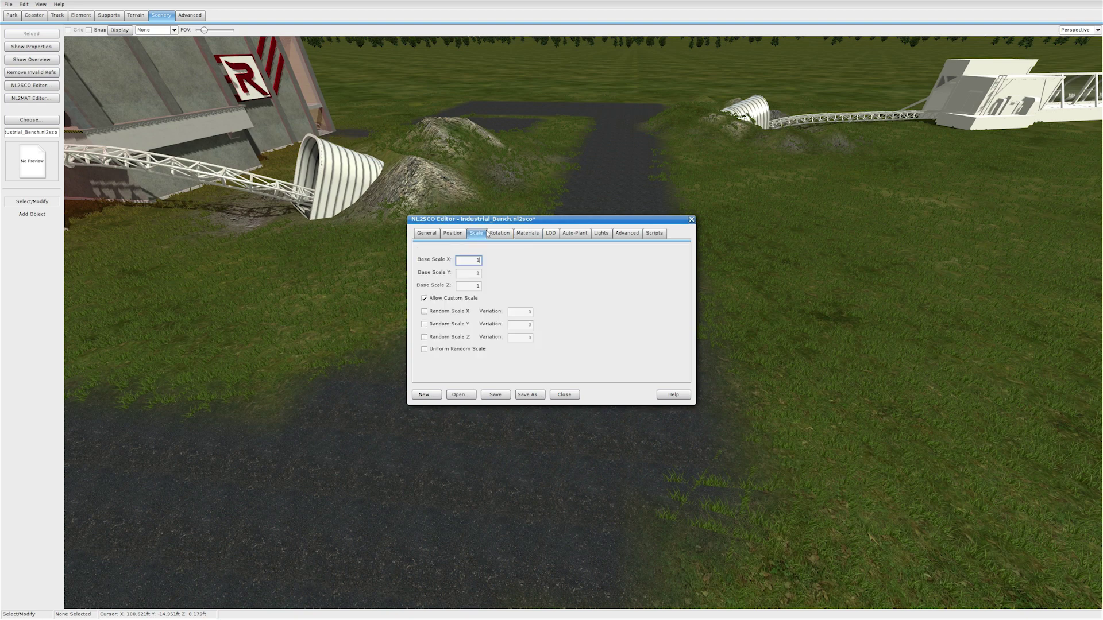
{"action": "left_click", "coordinate": [496, 234]}
{"action": "left_click", "coordinate": [529, 236]}
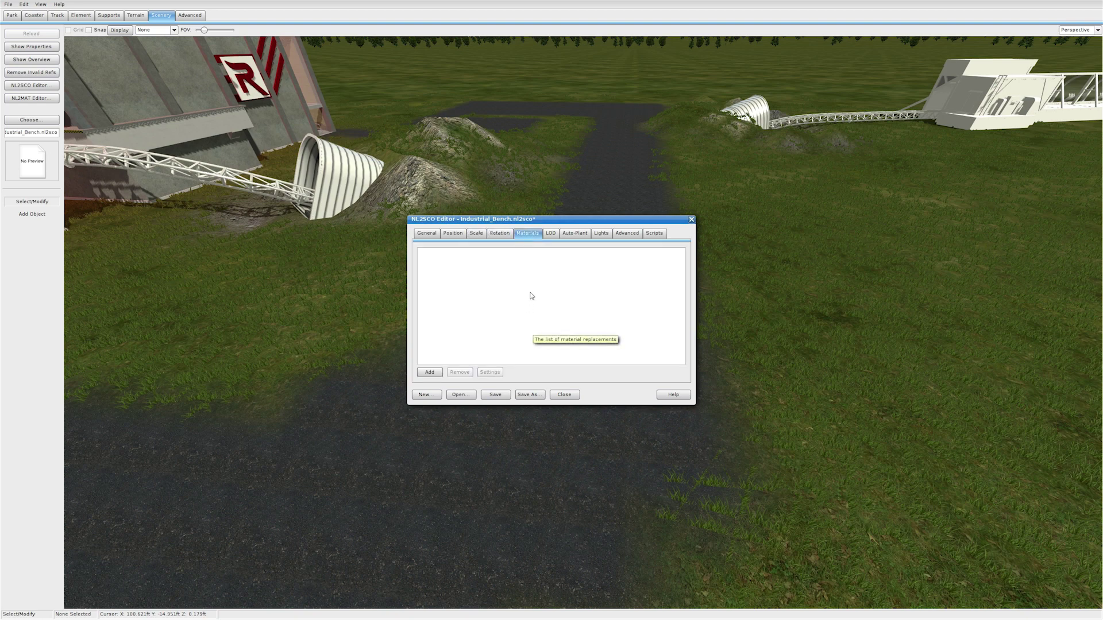
{"action": "left_click", "coordinate": [477, 233]}
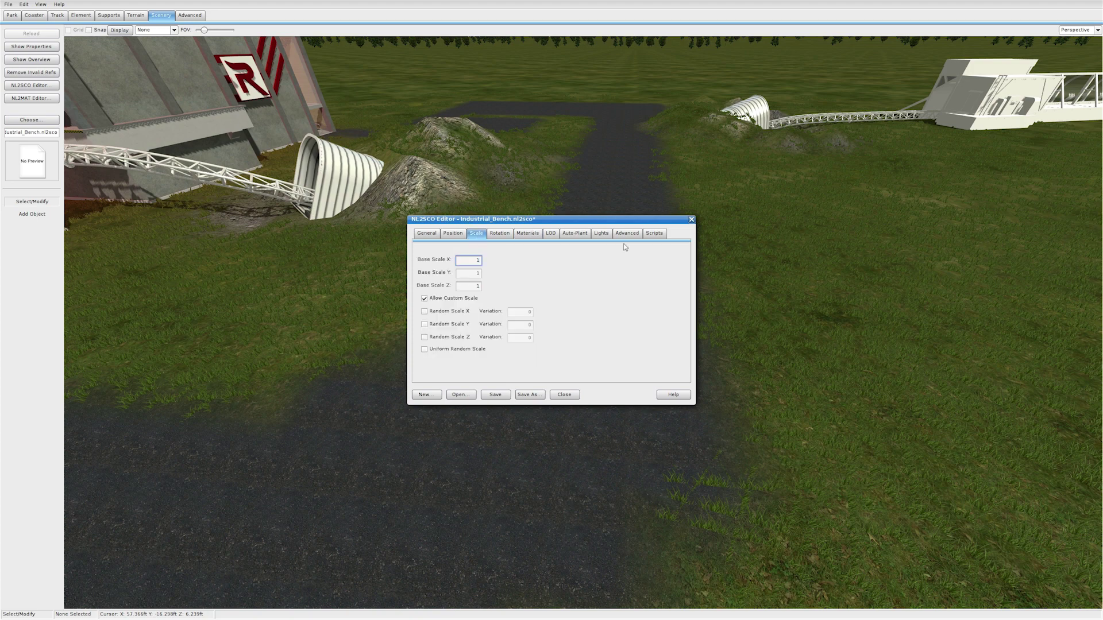
{"action": "left_click", "coordinate": [432, 237]}
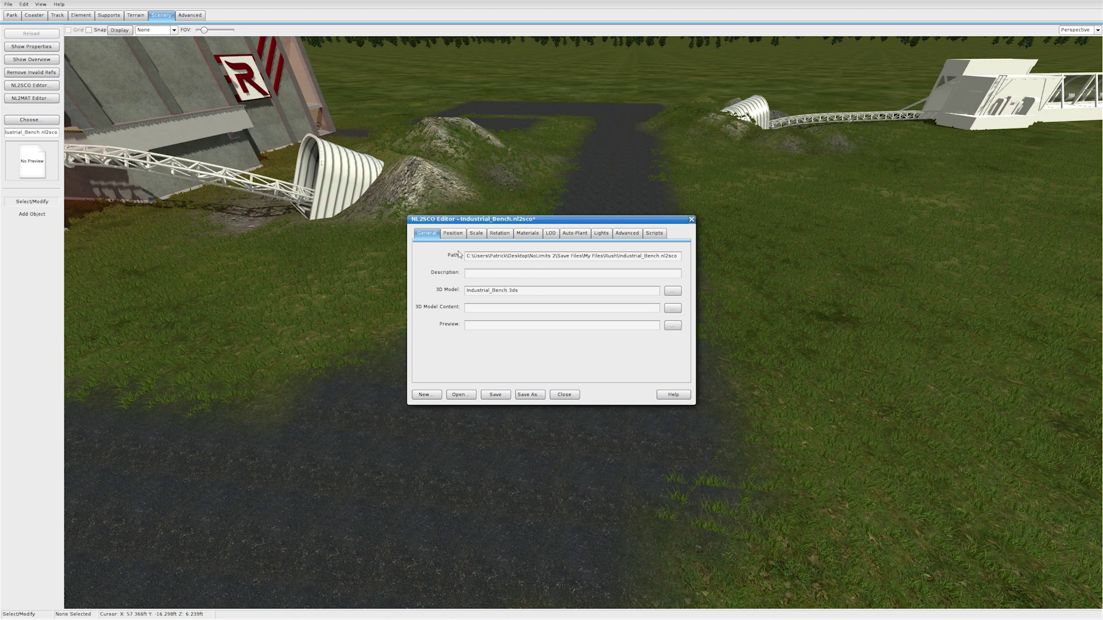
{"action": "left_click", "coordinate": [623, 233]}
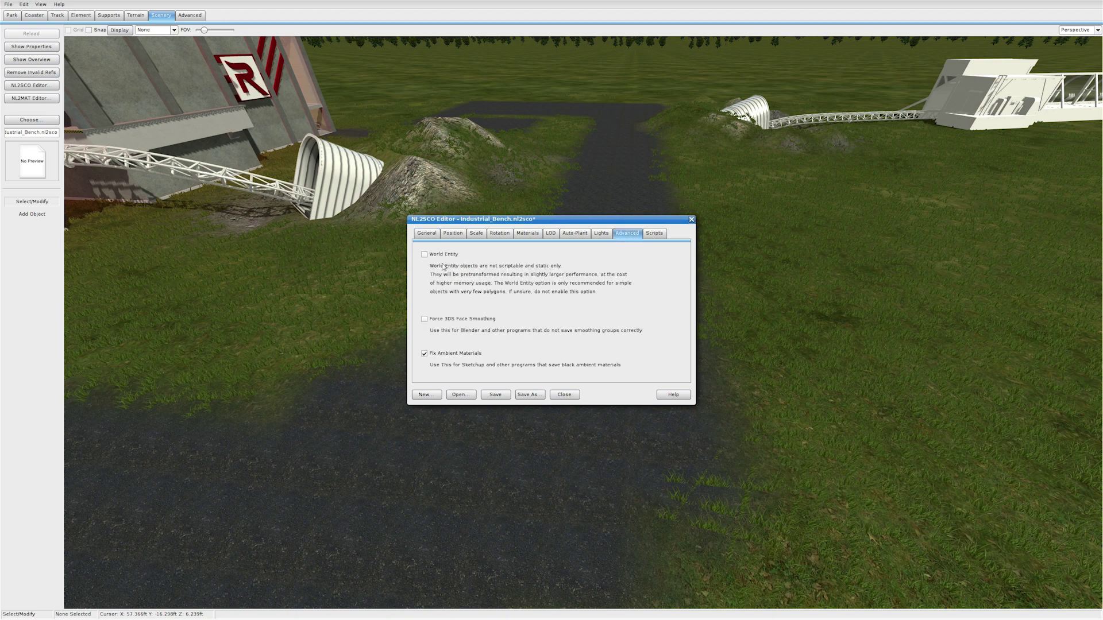
{"action": "left_click", "coordinate": [426, 233]}
Save Industrial_Bench.nl2sco and cancel the Save As prompt
{"action": "left_click", "coordinate": [495, 395]}
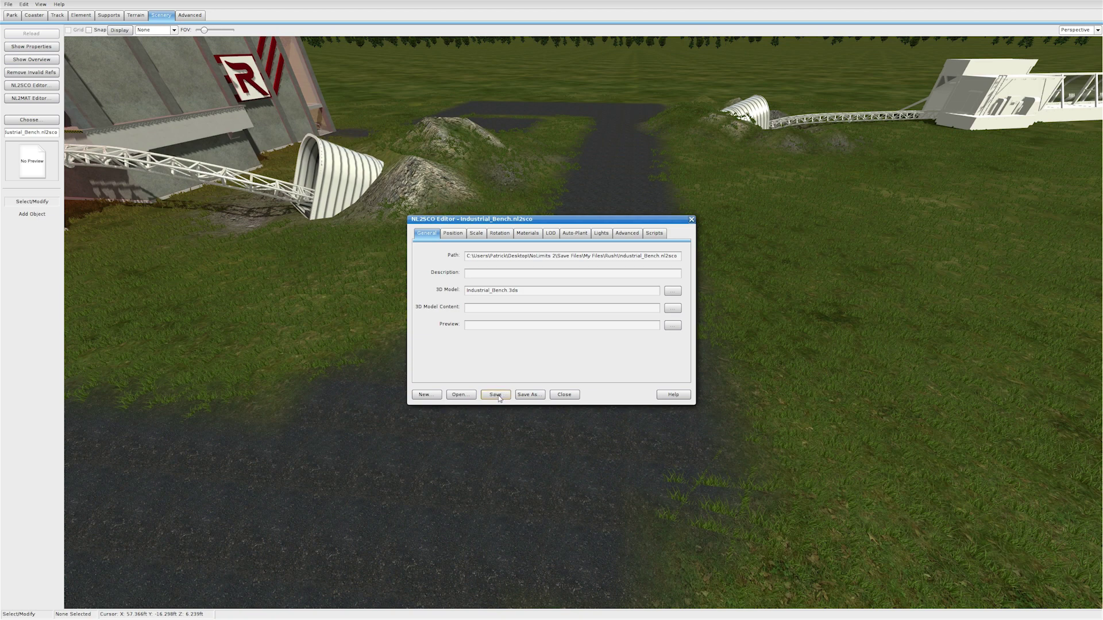
{"action": "left_click", "coordinate": [529, 395]}
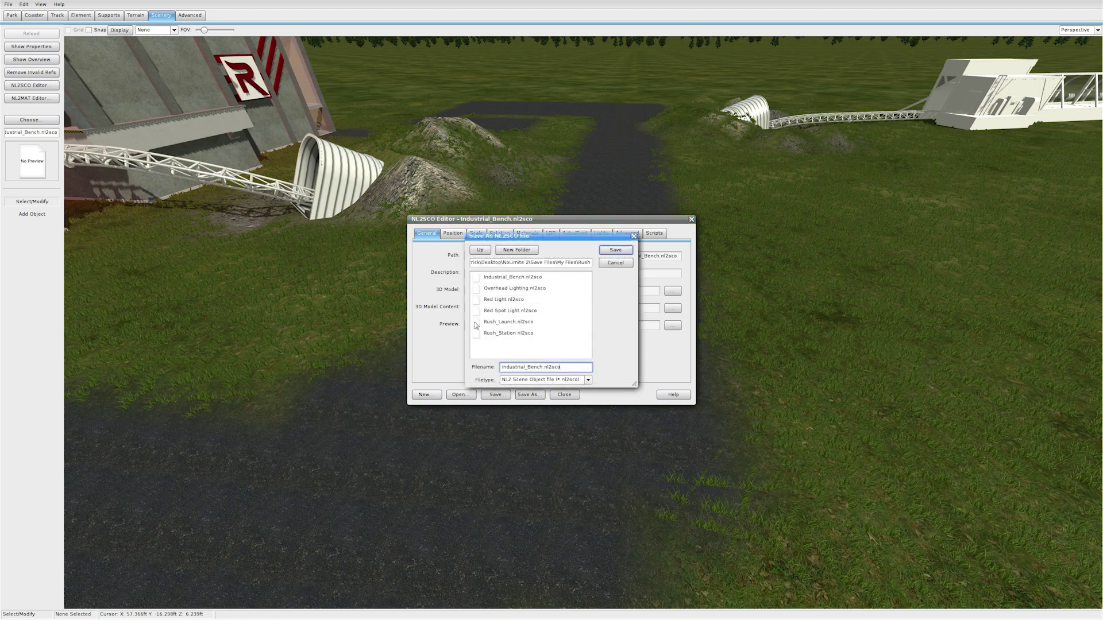
{"action": "left_click", "coordinate": [633, 237]}
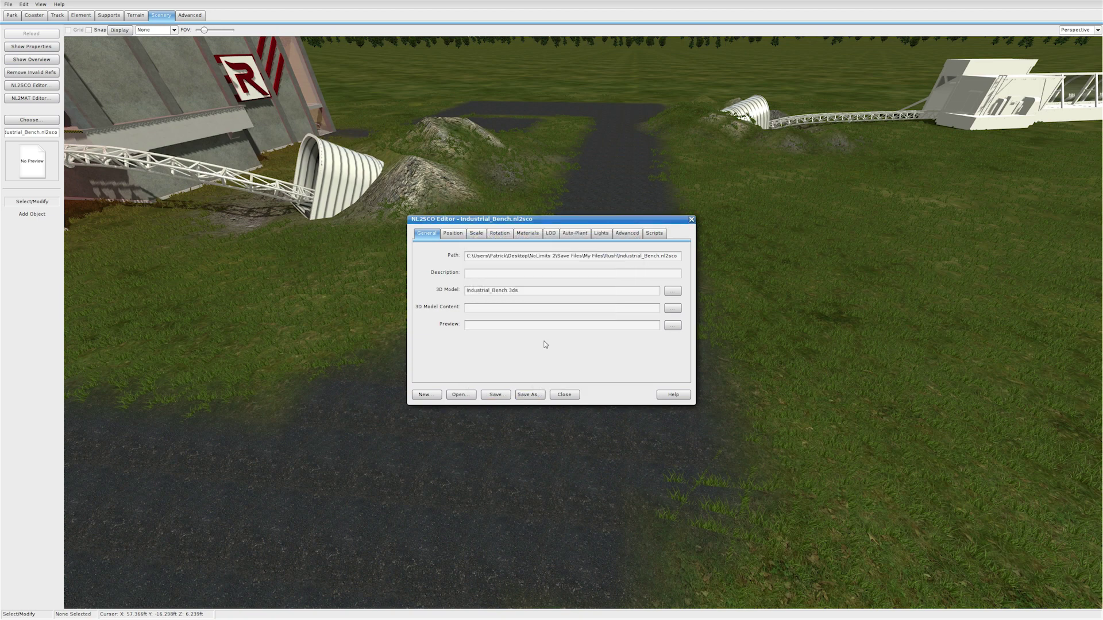
Close the NL2SCO Editor and choose Industrial_Bench as the scene object
{"action": "left_click", "coordinate": [692, 220]}
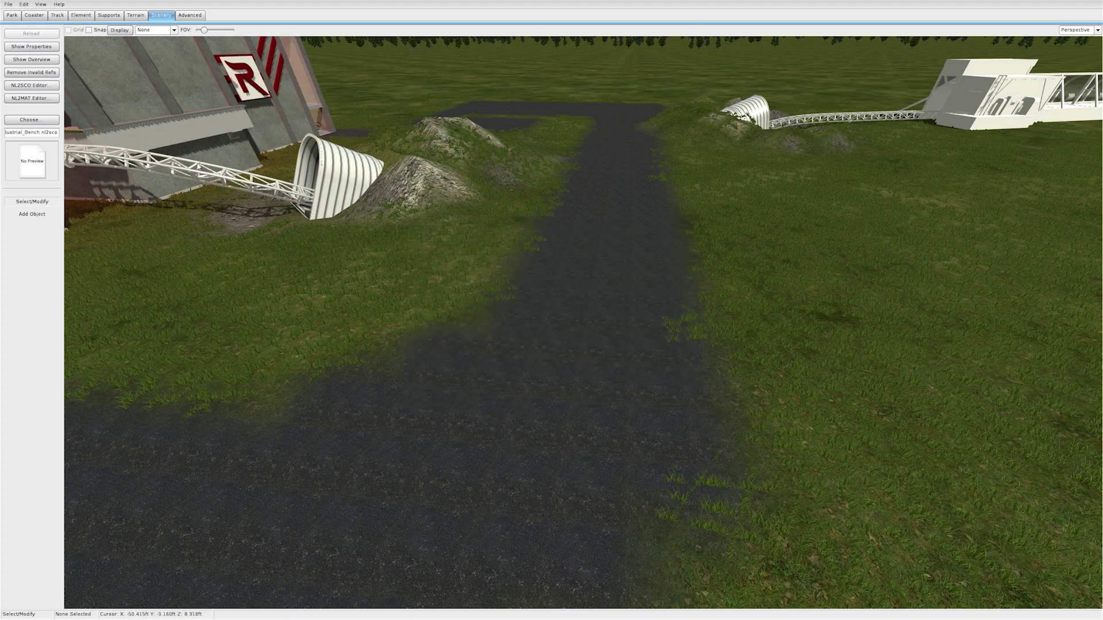
{"action": "left_click", "coordinate": [44, 121]}
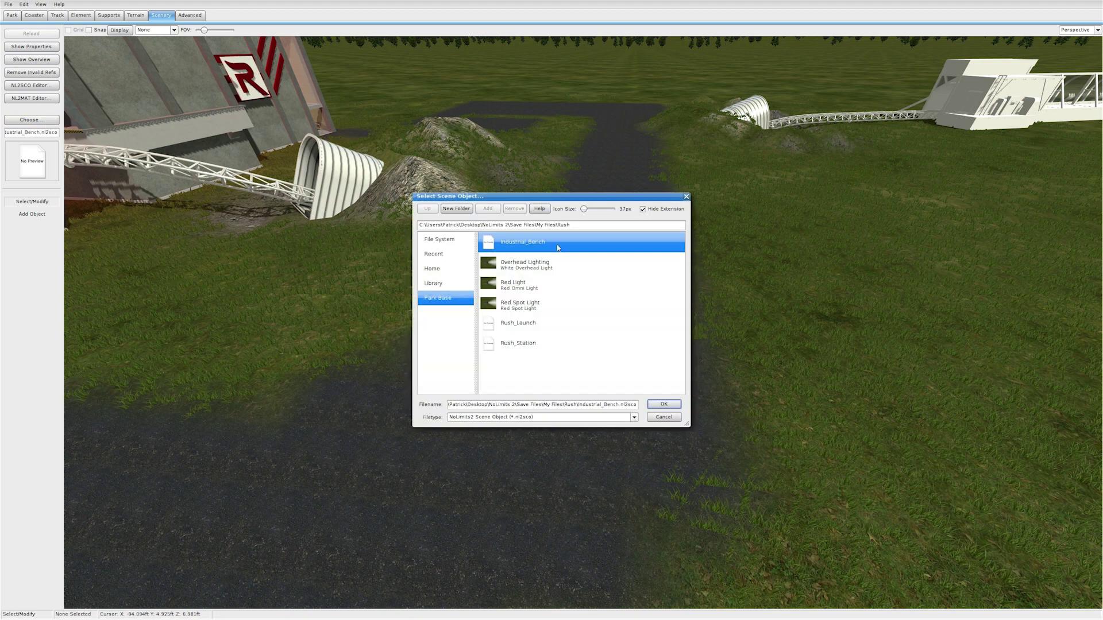
{"action": "left_click", "coordinate": [664, 405]}
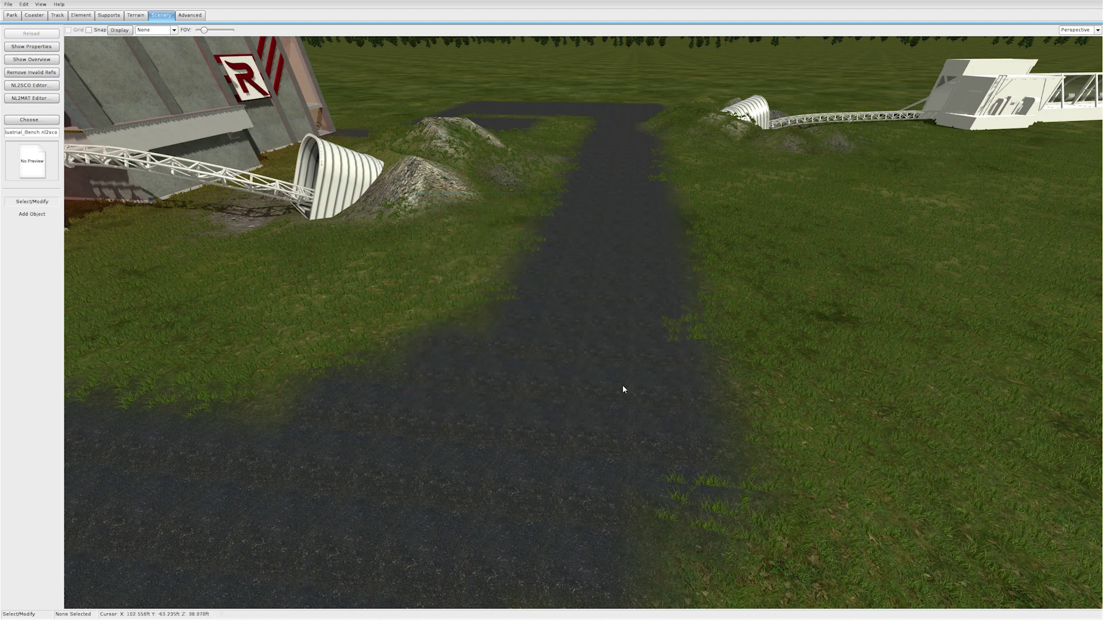
Place the bench beside the asphalt path and drag it left along the path edge
{"action": "left_click", "coordinate": [39, 214]}
{"action": "right_click_drag", "start_coordinate": [86, 225], "coordinate": [153, 161]}
{"action": "left_click", "coordinate": [660, 368]}
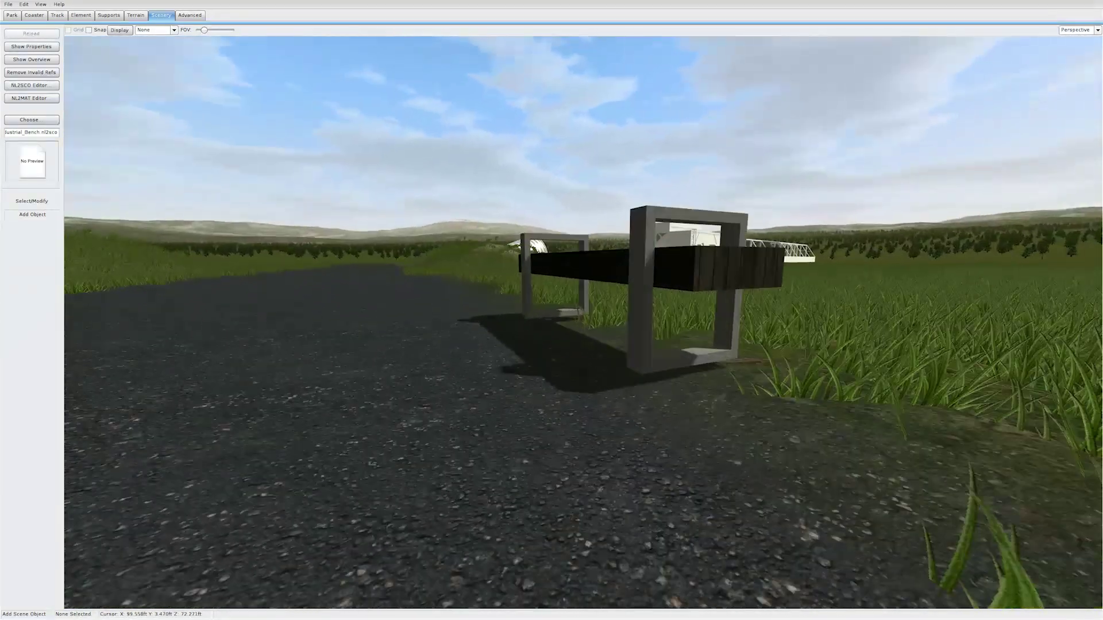
{"action": "right_click_drag", "start_coordinate": [671, 274], "coordinate": [671, 274]}
{"action": "key", "text": "Escape"}
{"action": "left_click", "coordinate": [671, 274]}
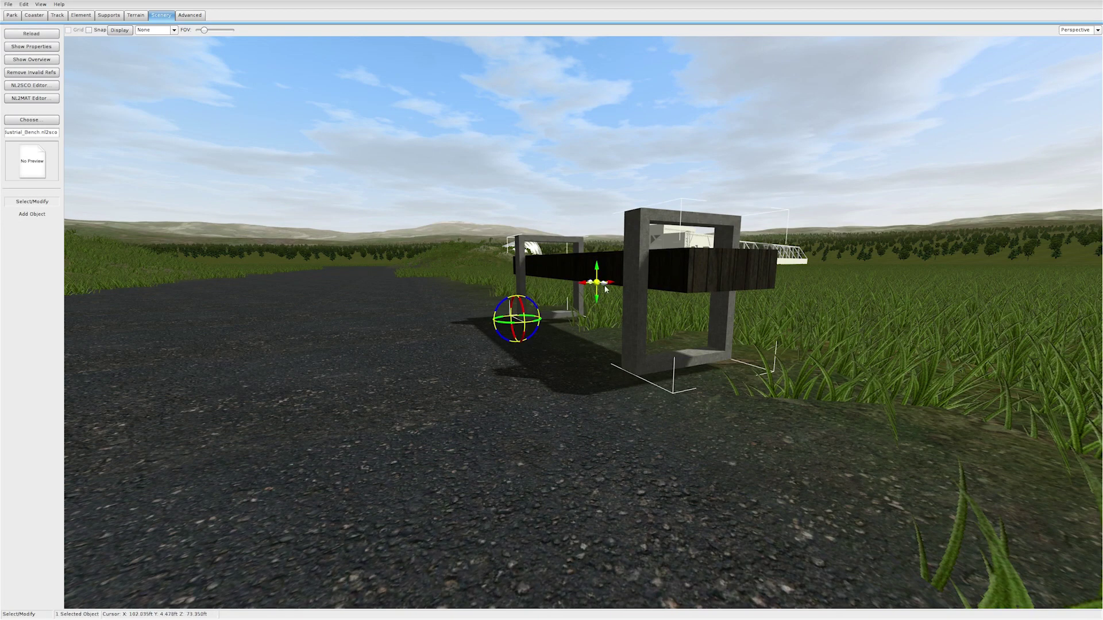
{"action": "left_click_drag", "start_coordinate": [597, 282], "coordinate": [549, 308]}
{"action": "right_click_drag", "start_coordinate": [715, 439], "coordinate": [701, 402]}
{"action": "key", "text": "w"}
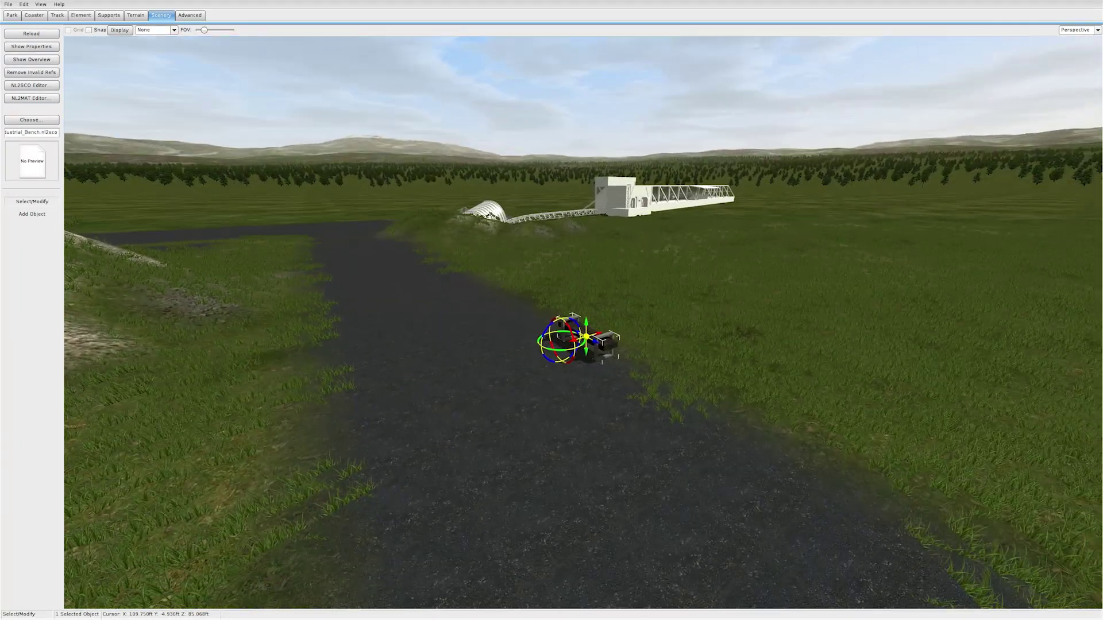